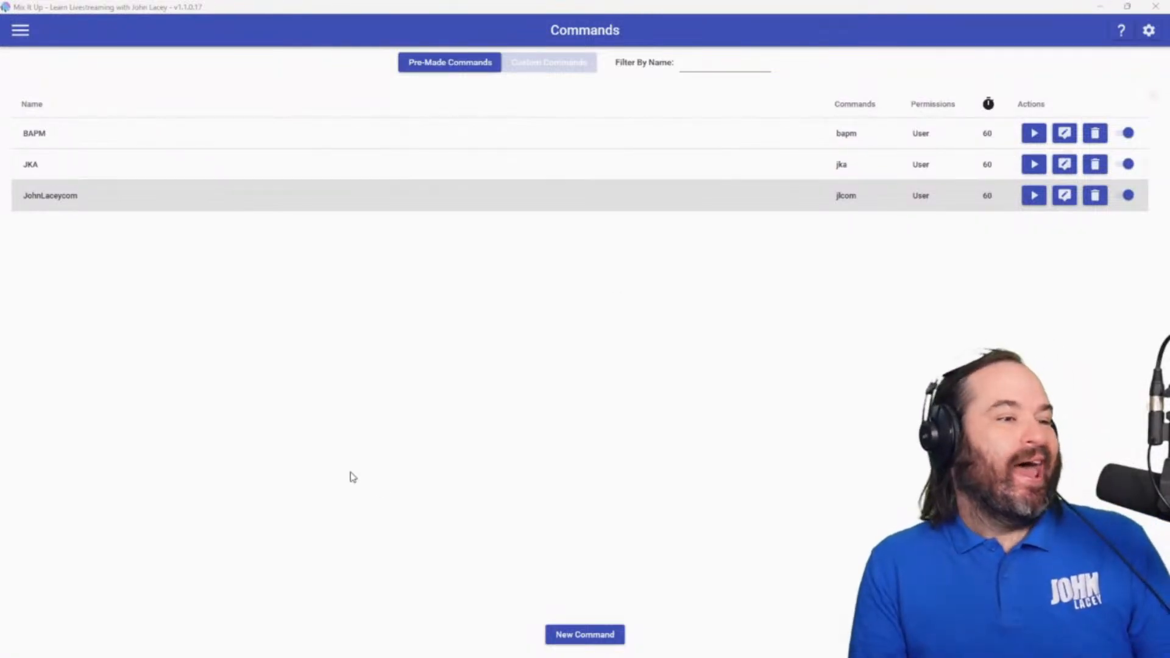
Look over the app's list of sections and the setup of the existing JKA command.
click(22, 30)
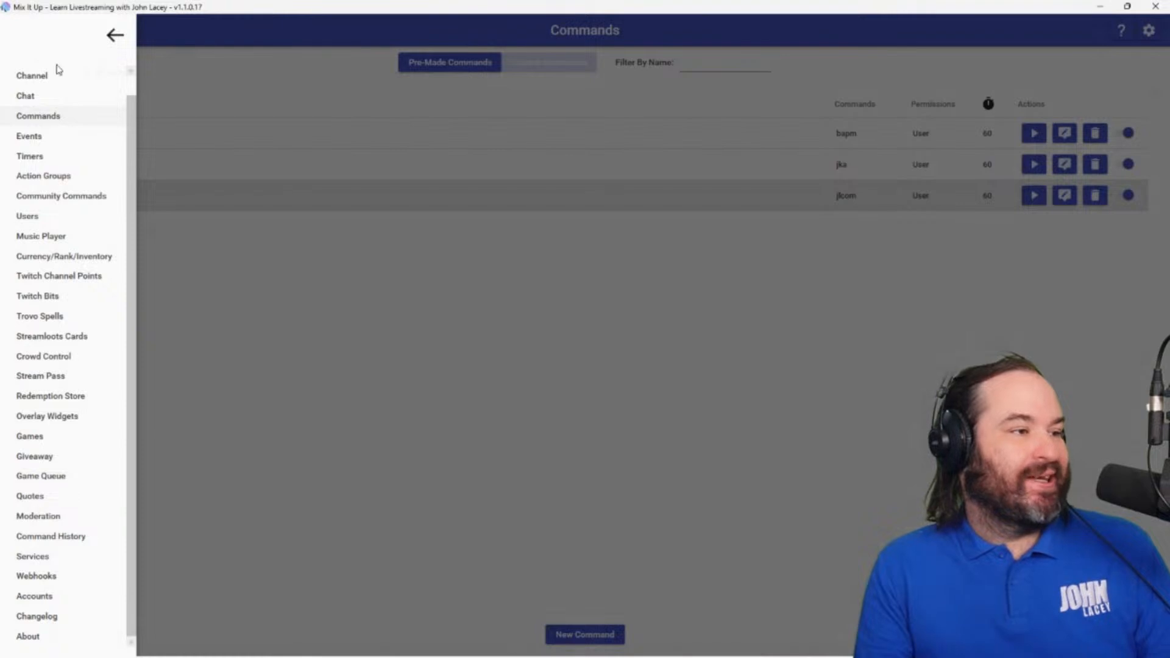
click(521, 401)
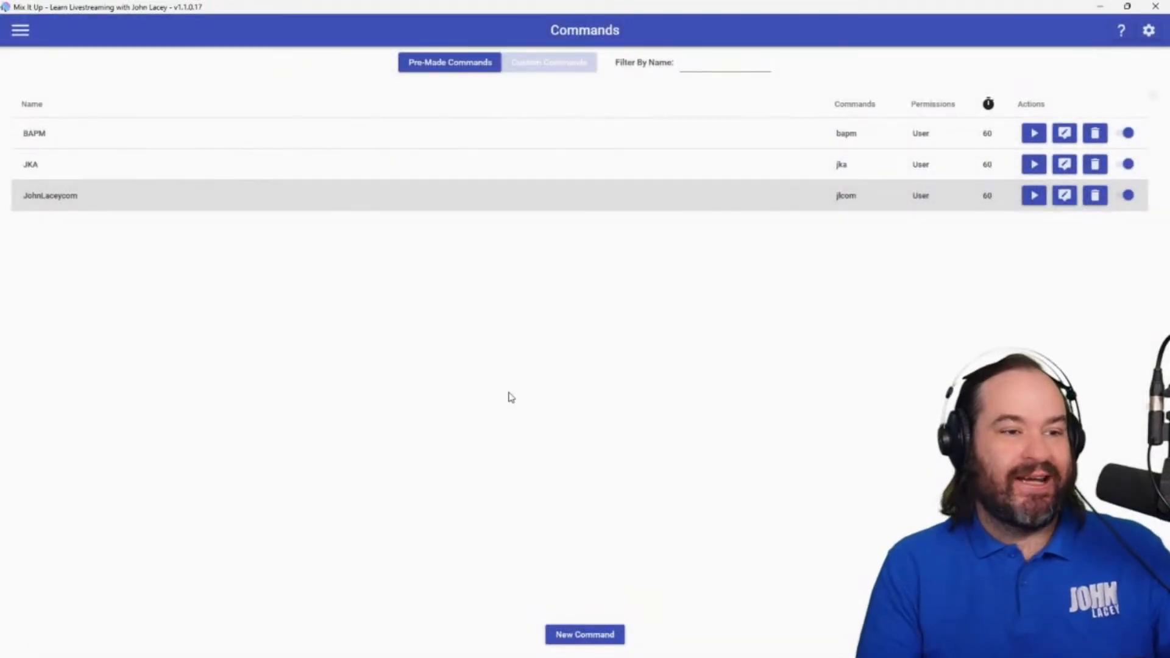
click(1065, 164)
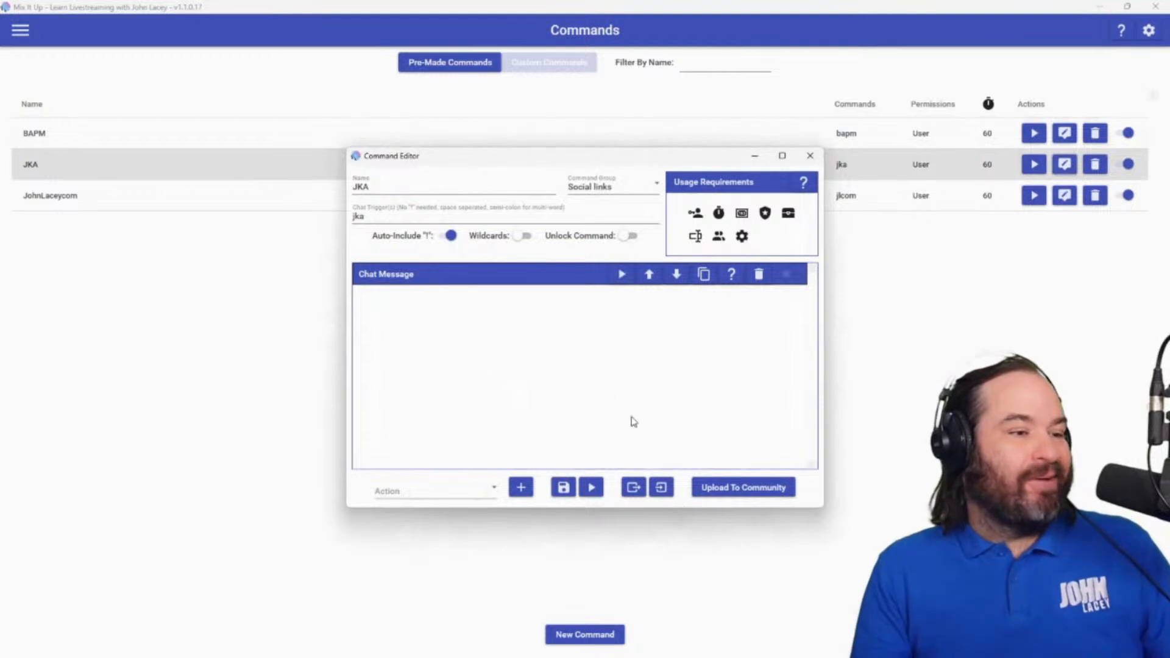
click(810, 156)
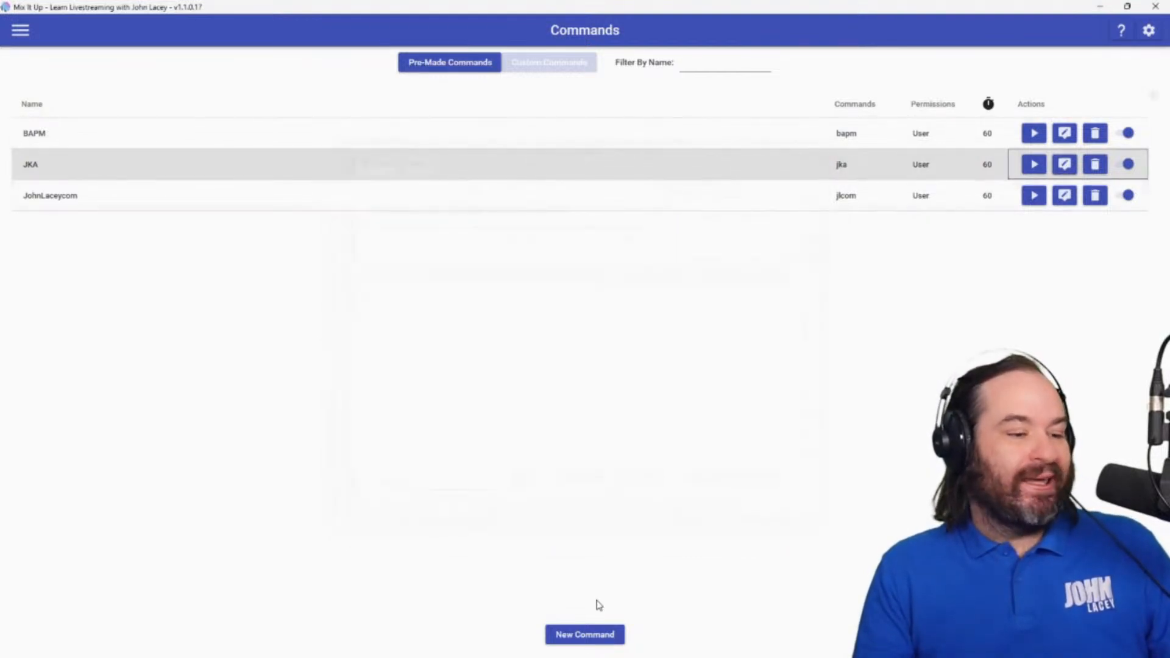
Create a new command named SamProofProducer and assign it to the Social links command group.
click(596, 636)
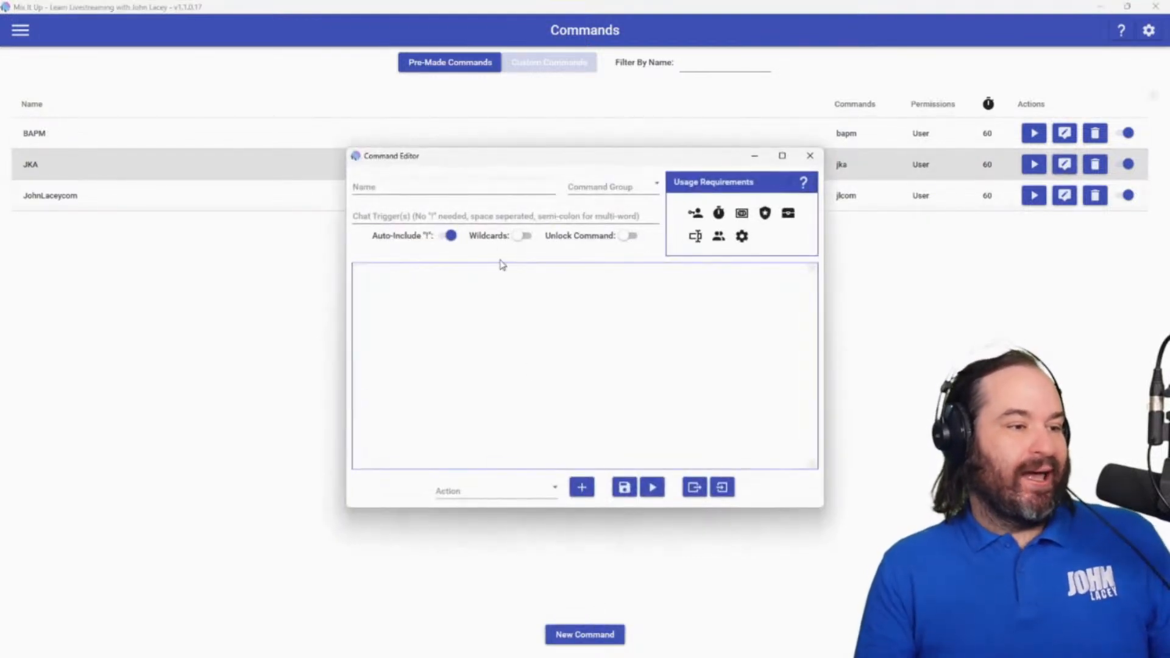
click(496, 185)
text(Sa)
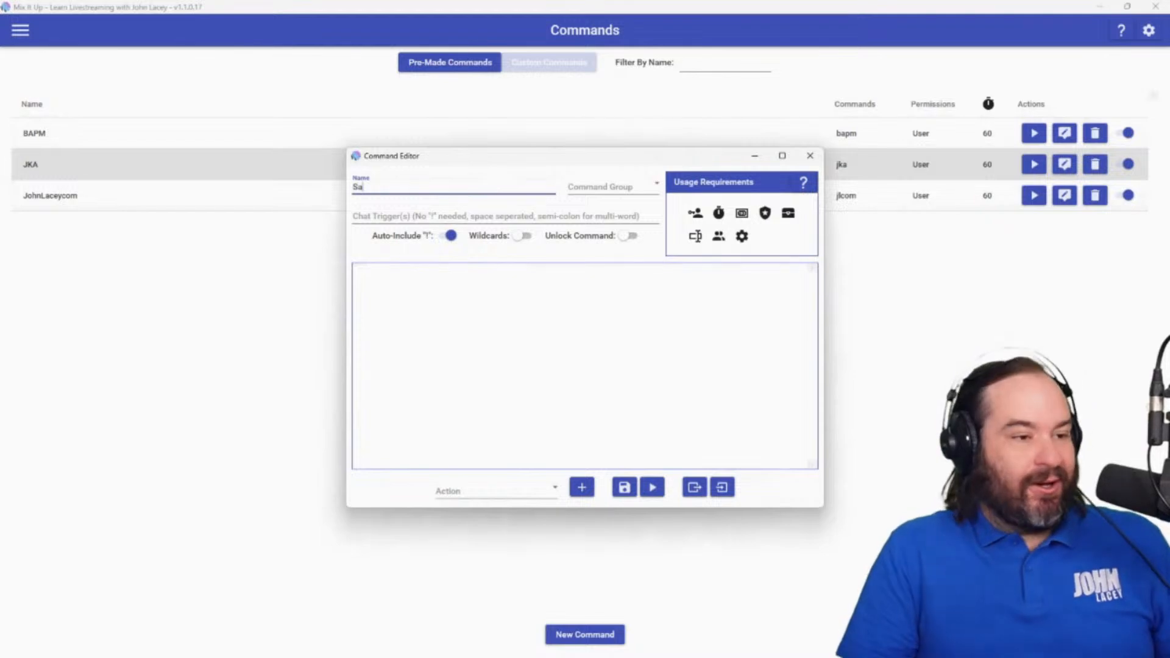
text(mProof)
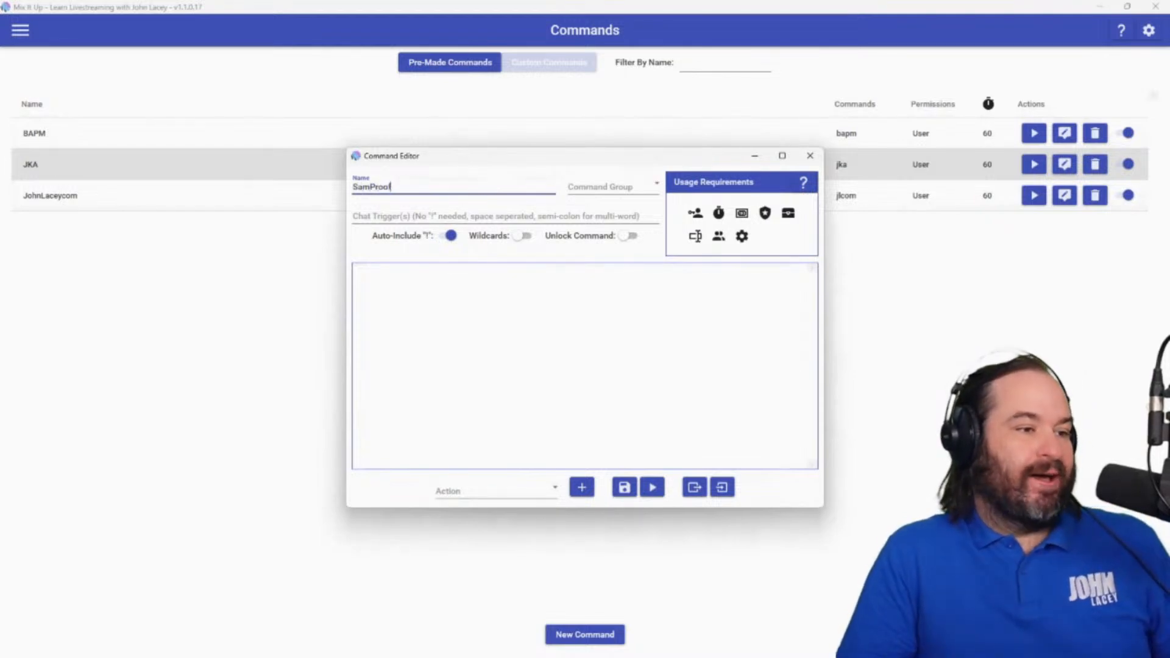
text(Producer)
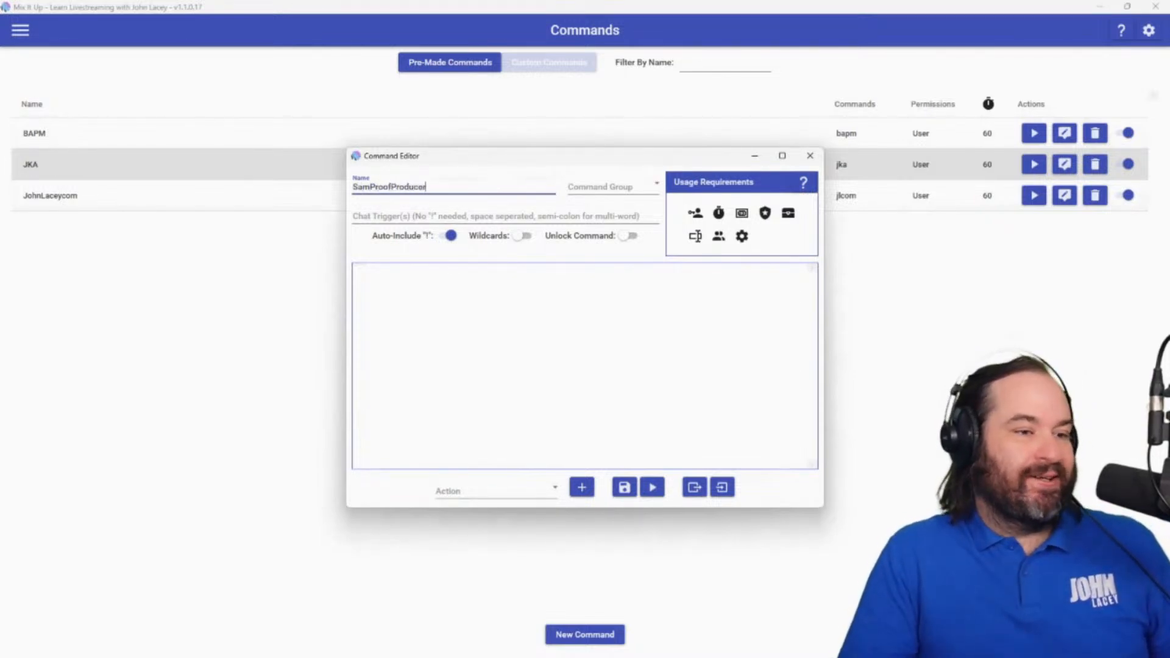
key(Tab)
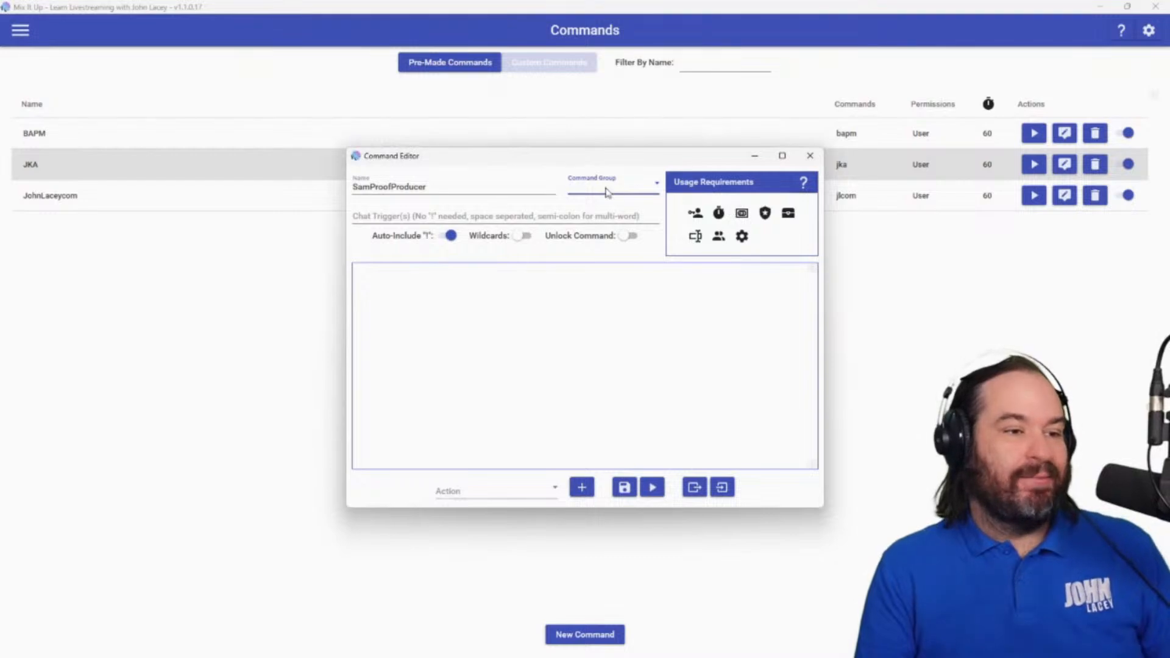
click(632, 193)
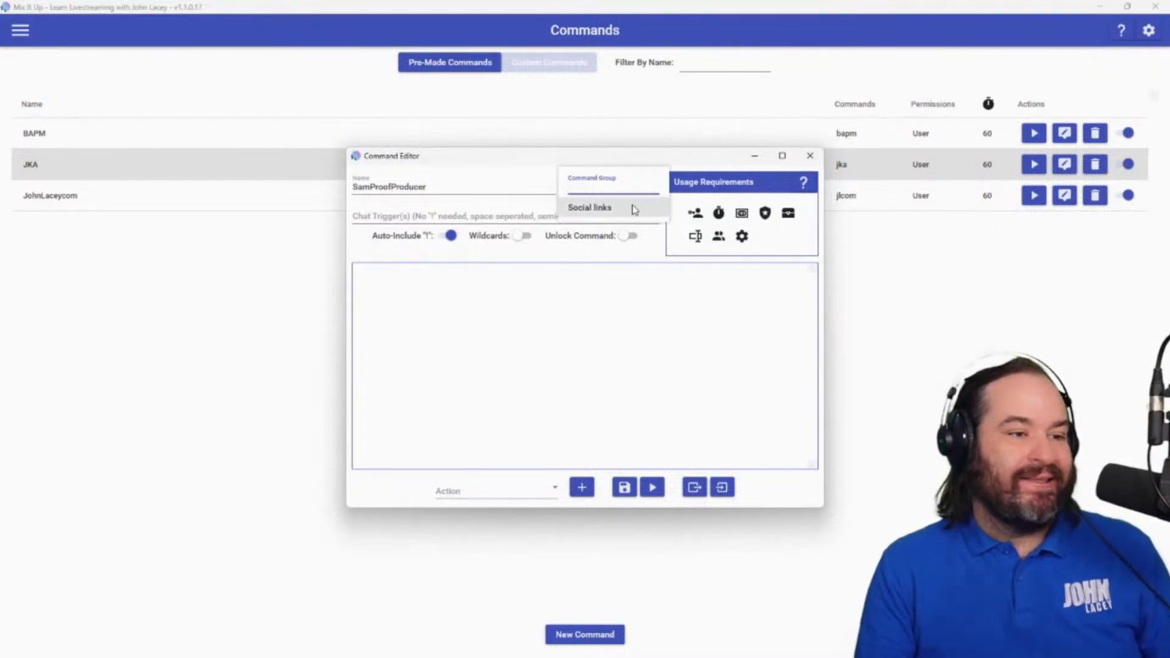
click(634, 208)
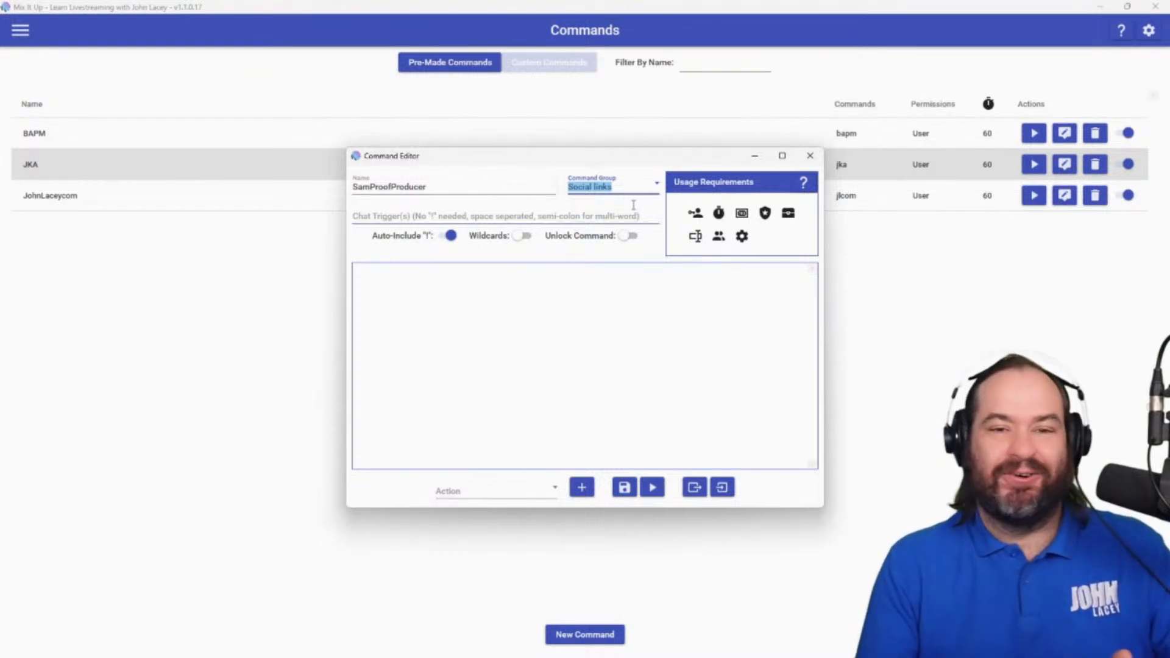
Set the new command's chat trigger to samprooftv.
click(489, 211)
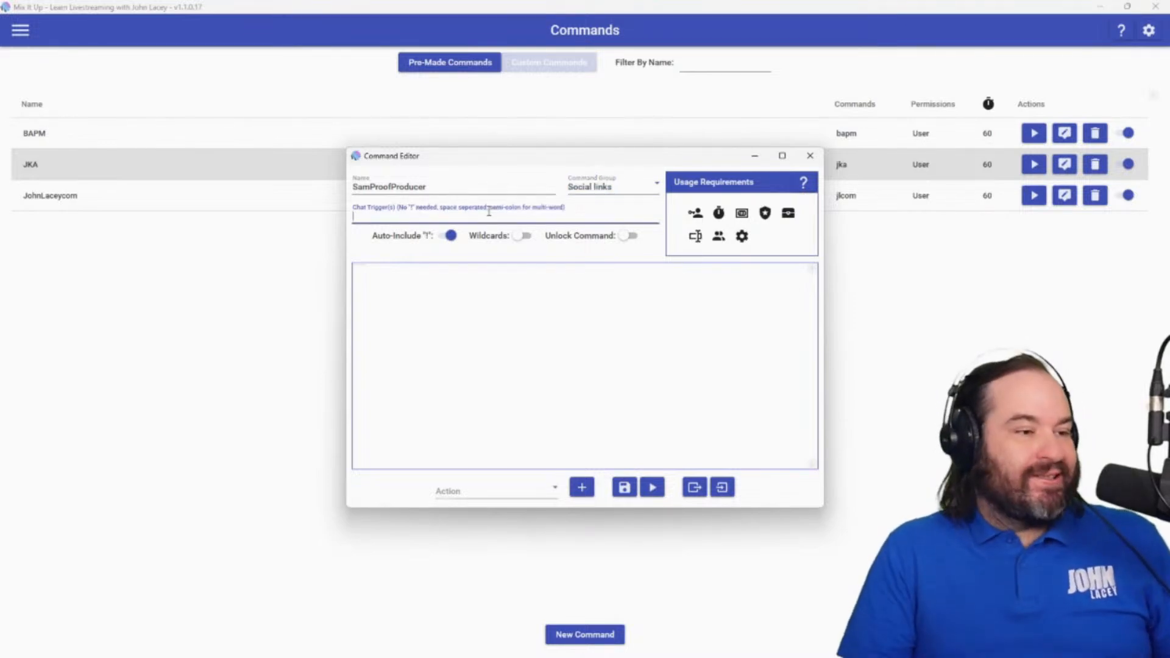
text(samproo)
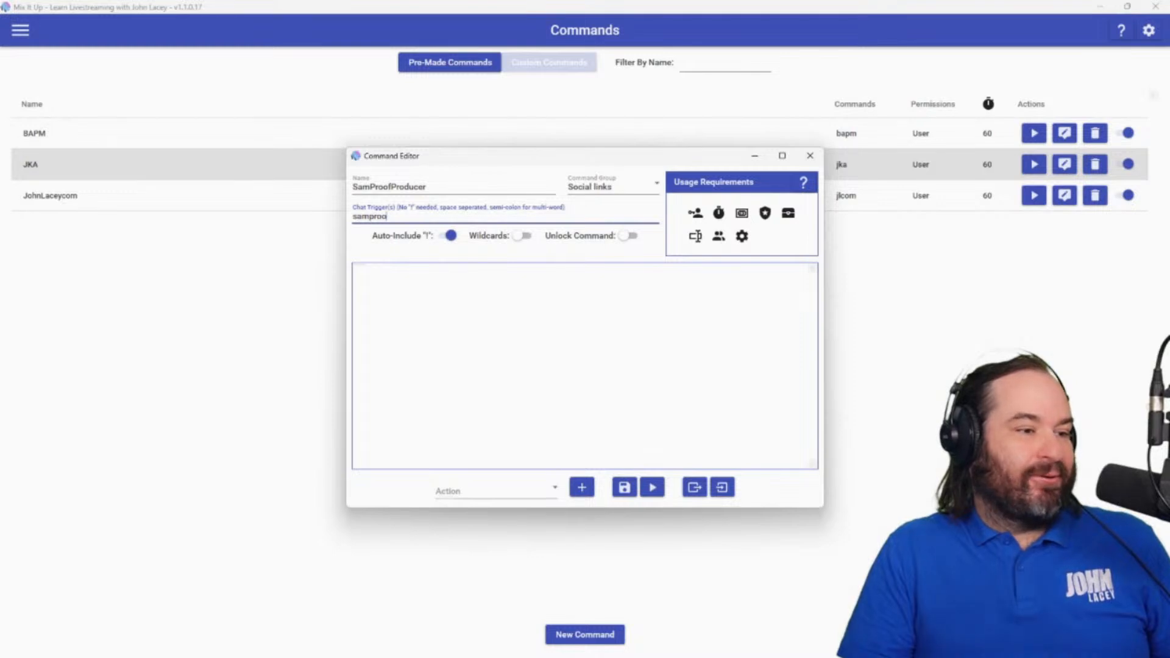
text(ftv)
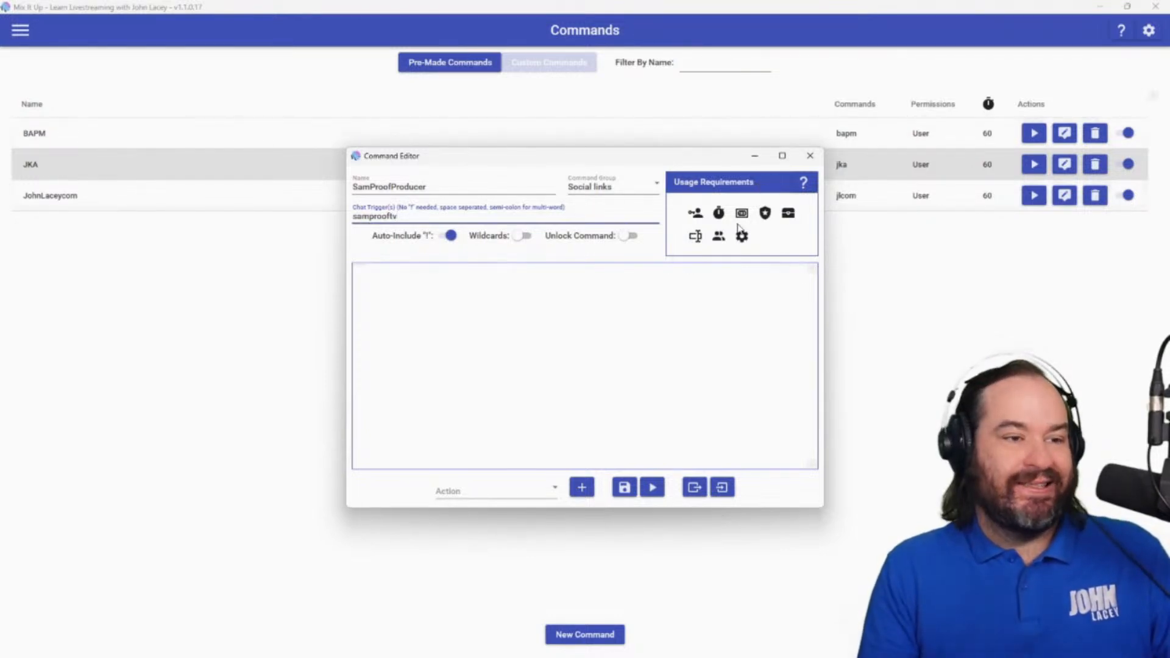
Examine the command's permission requirements, covering the choices for streaming platform, user role and YouTube member level.
click(696, 215)
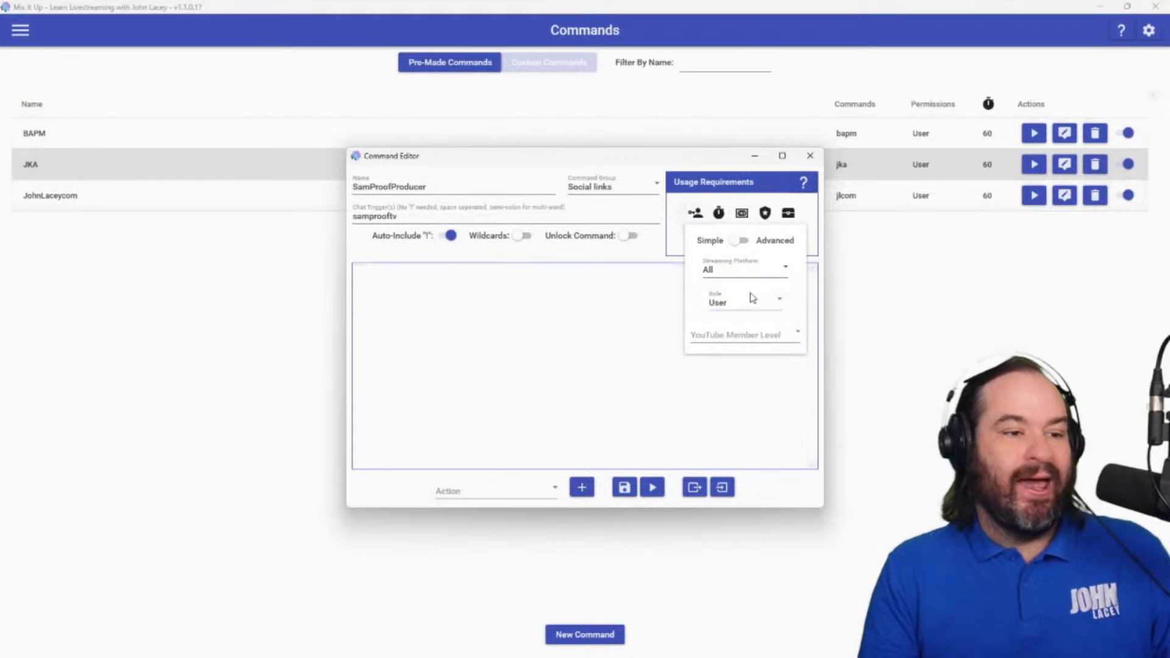
click(771, 277)
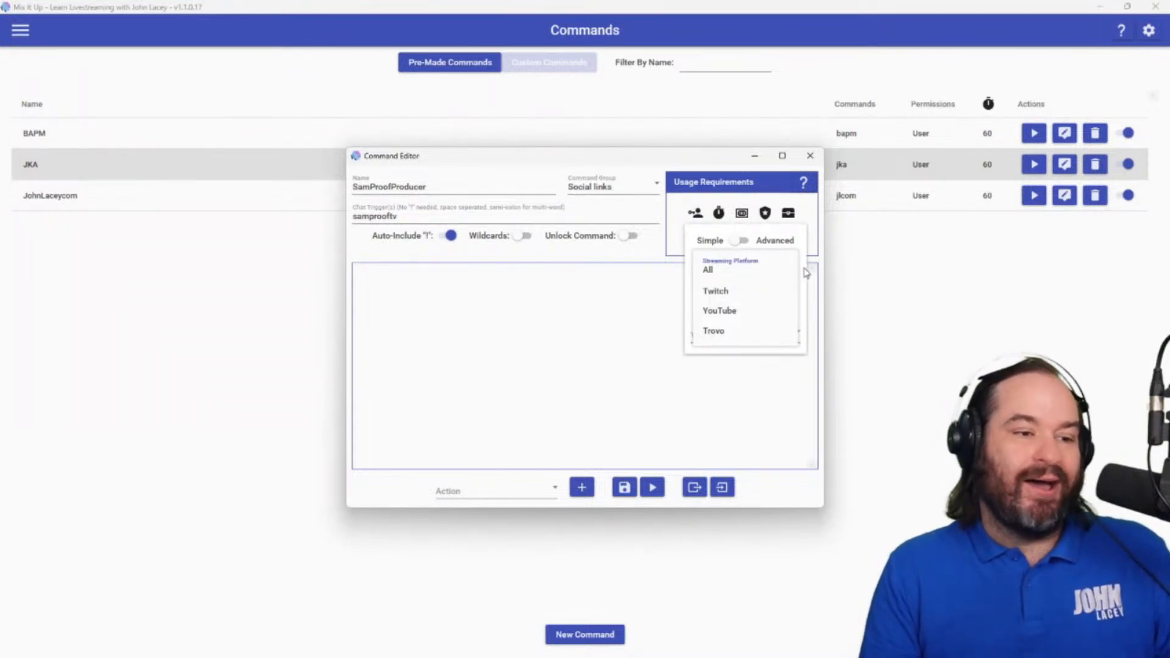
click(792, 269)
click(779, 268)
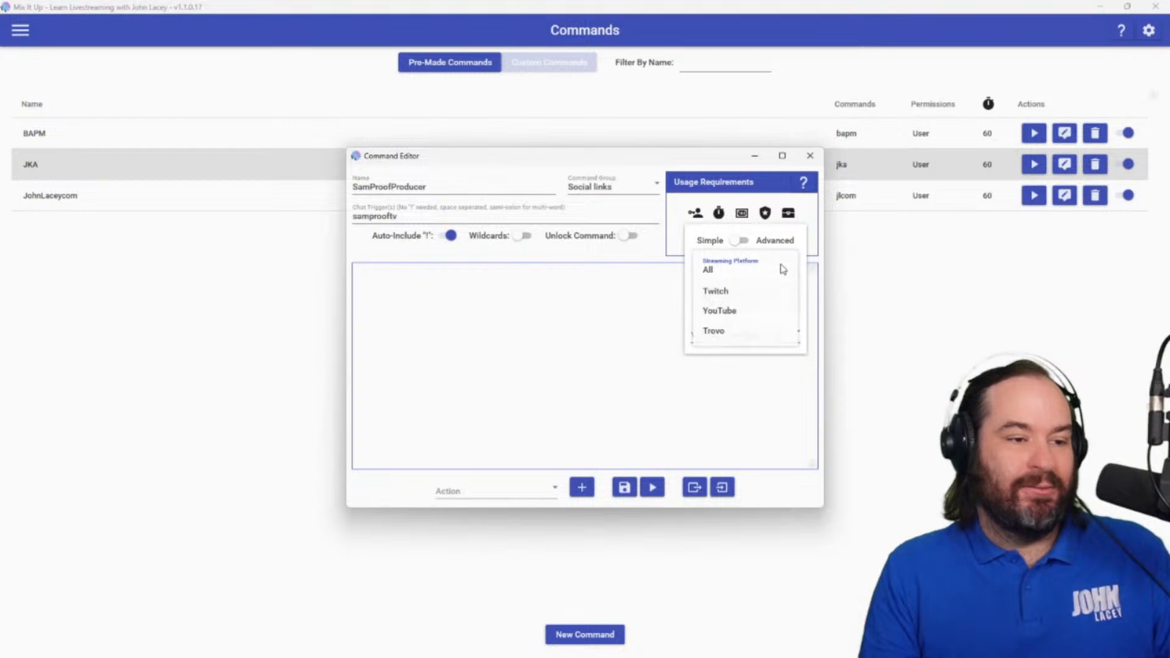
click(803, 268)
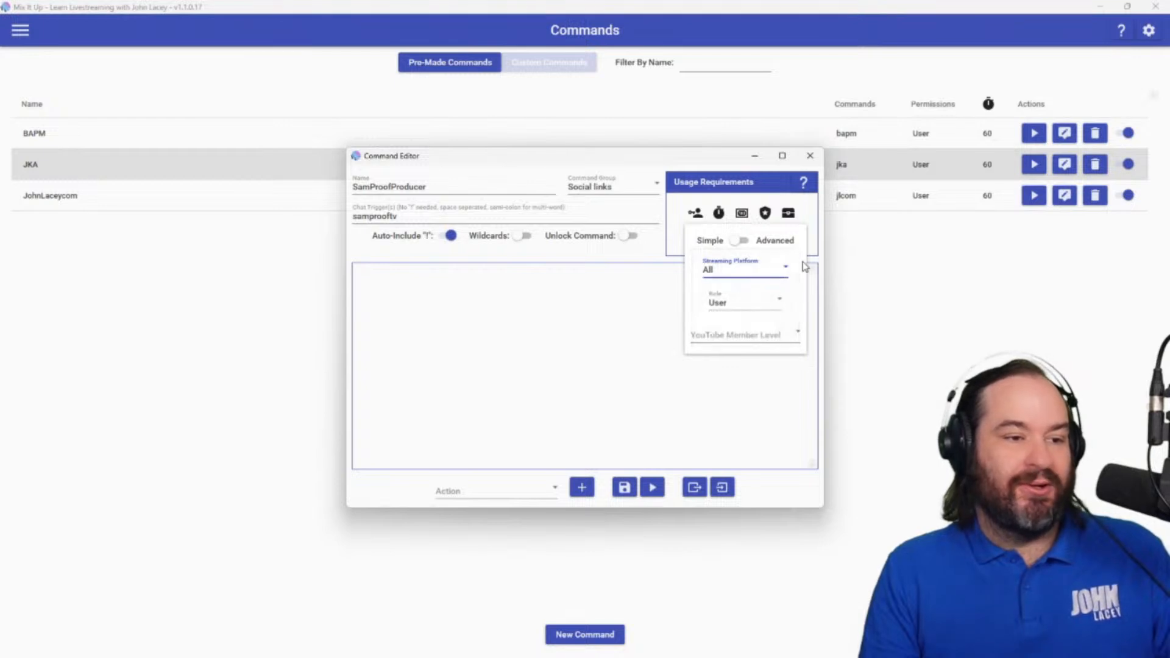
click(779, 304)
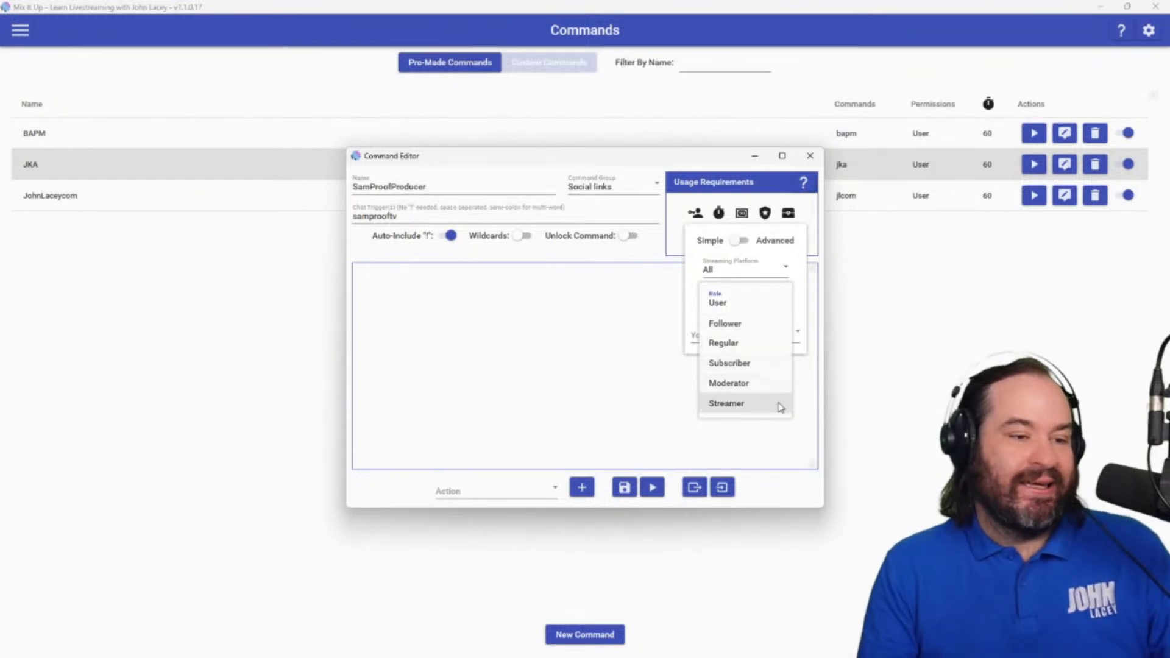
click(807, 308)
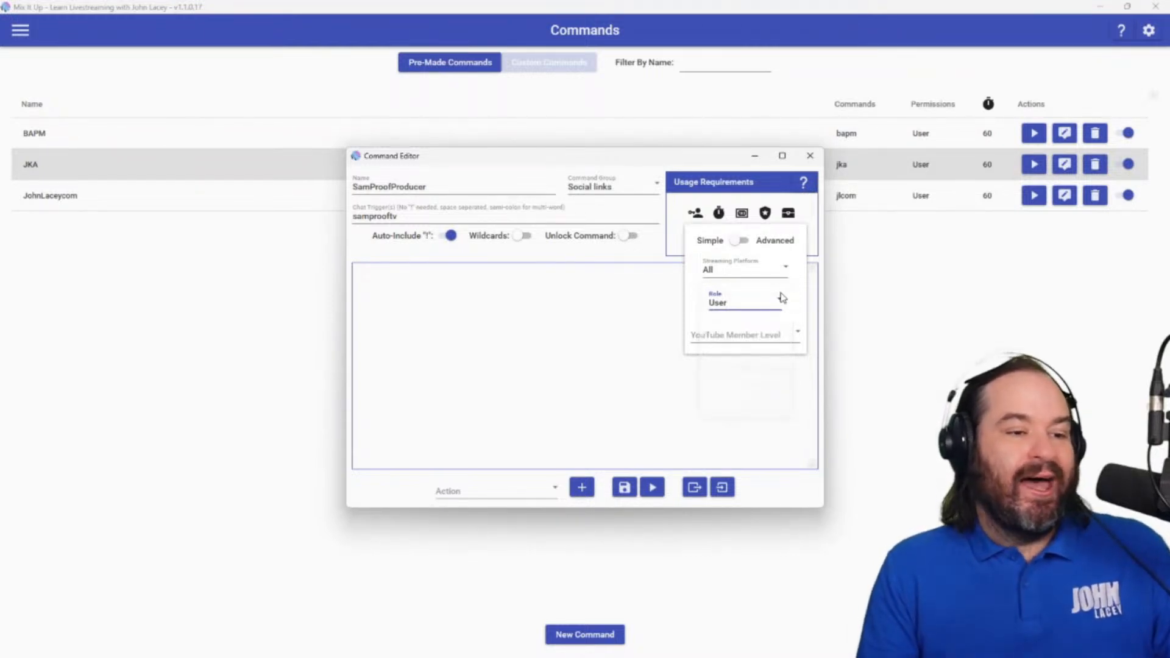
click(796, 334)
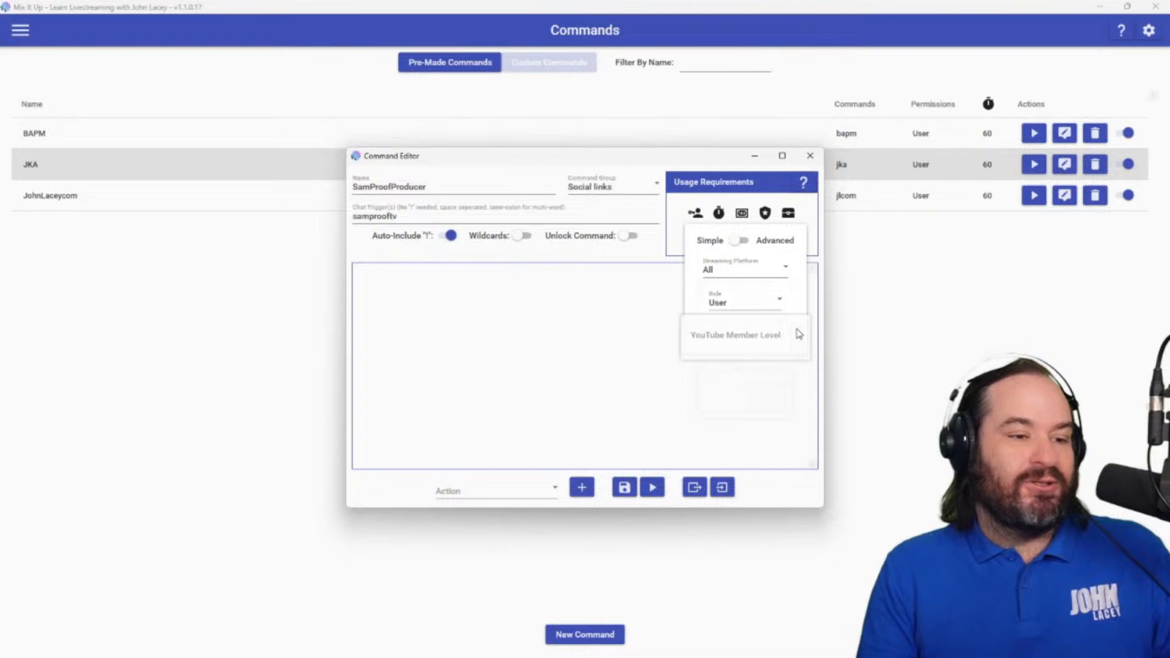
click(797, 311)
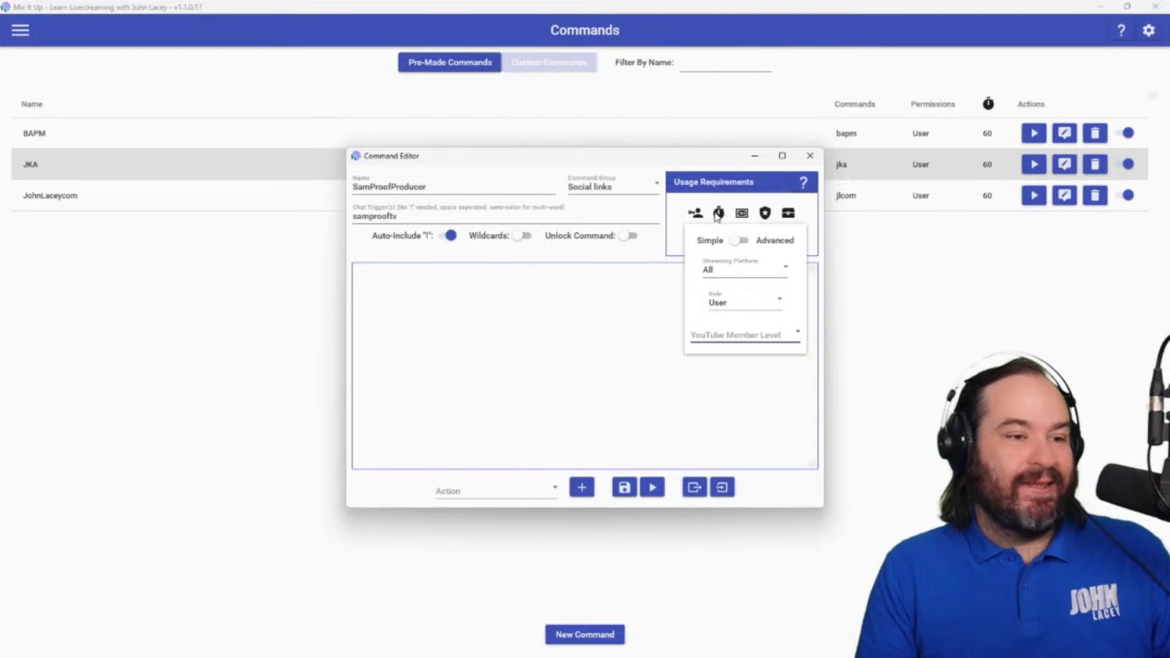
Give the command a Standard cooldown of 60 seconds in its usage requirements.
click(717, 217)
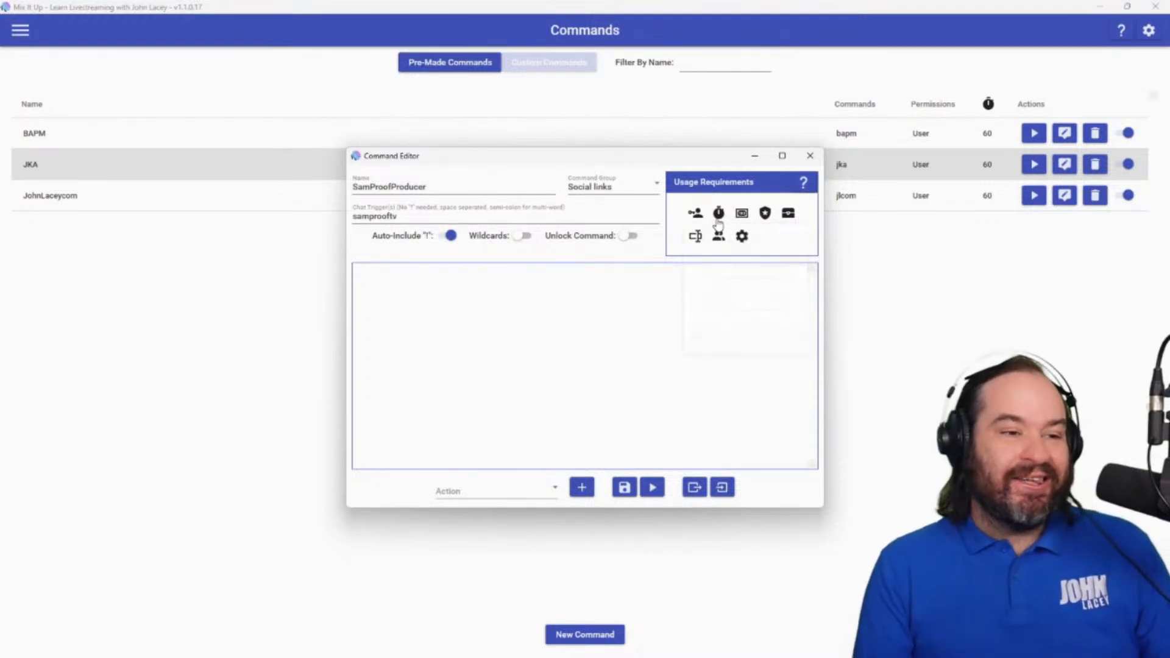
click(717, 220)
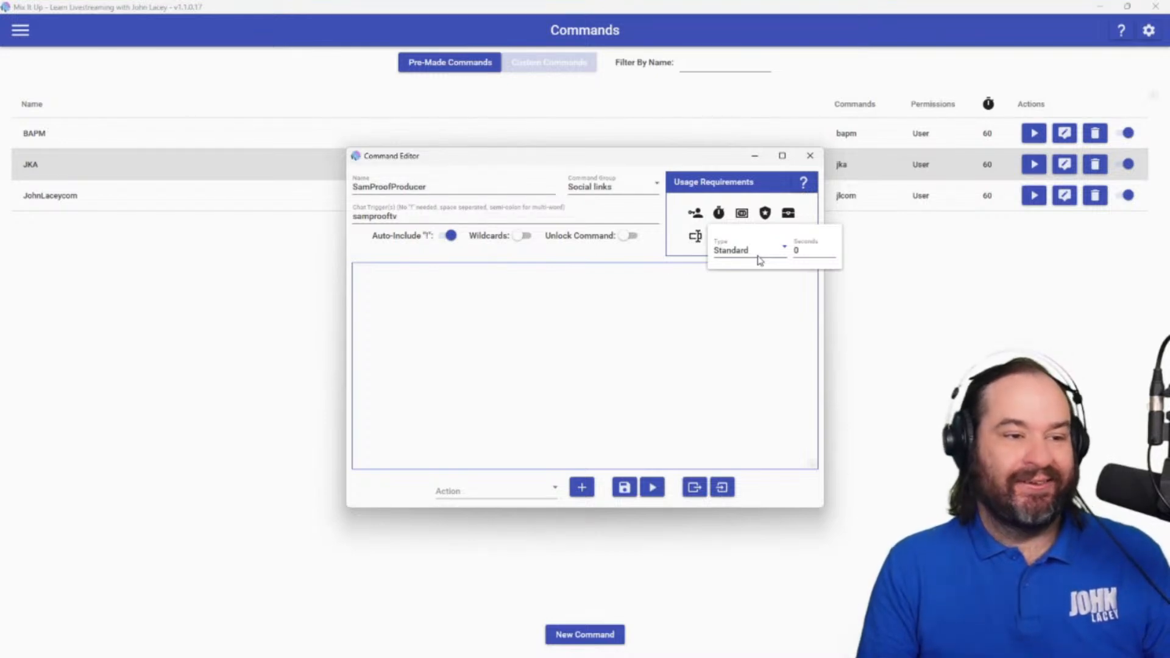
click(826, 251)
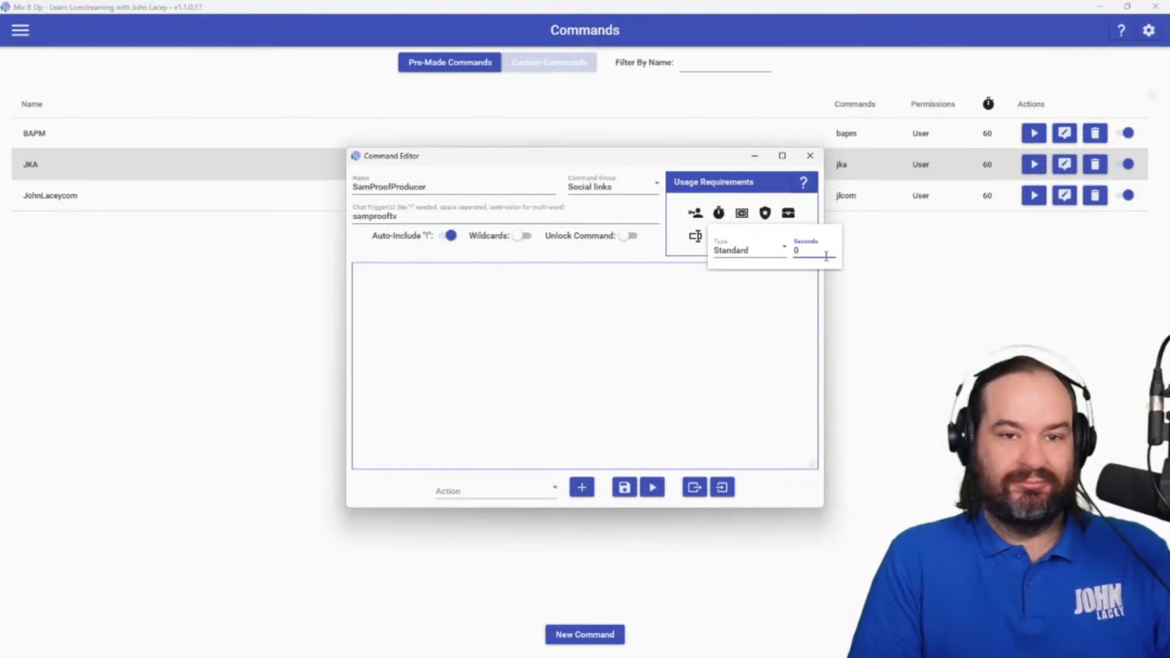
click(782, 249)
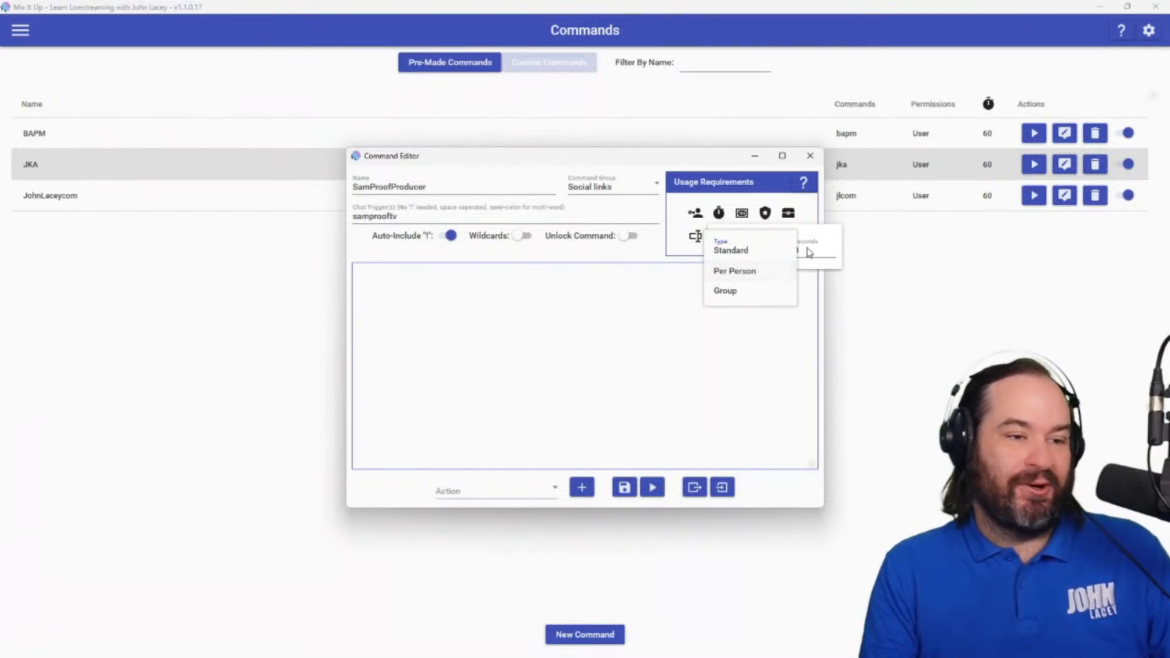
click(747, 255)
click(810, 244)
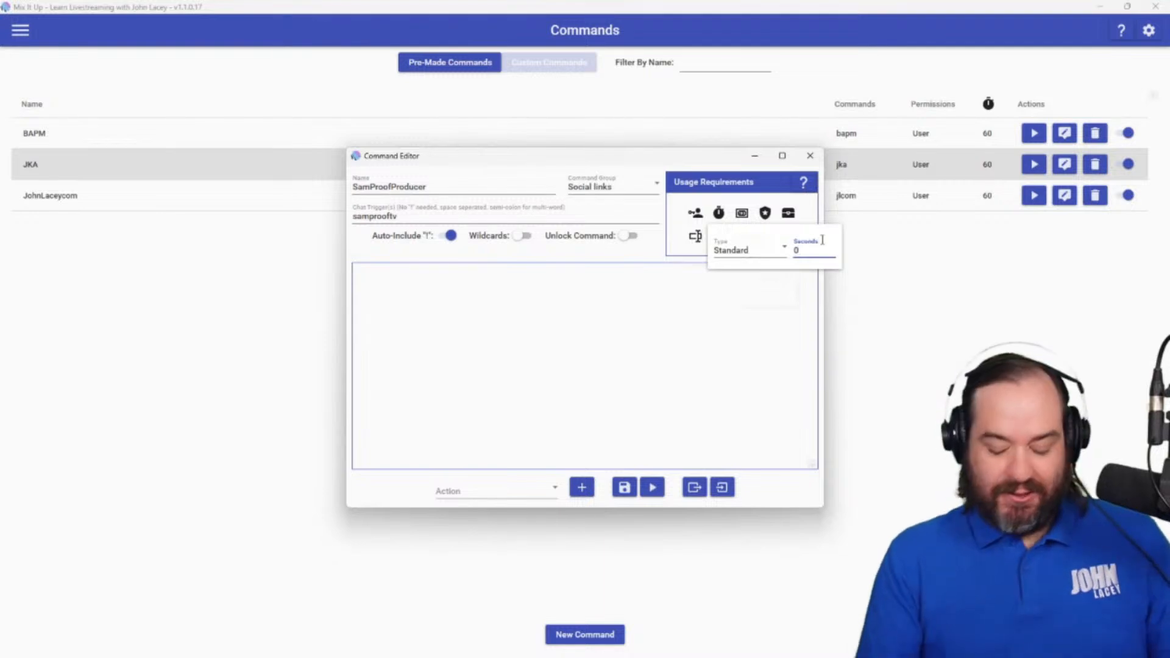
double_click(822, 240)
text(60)
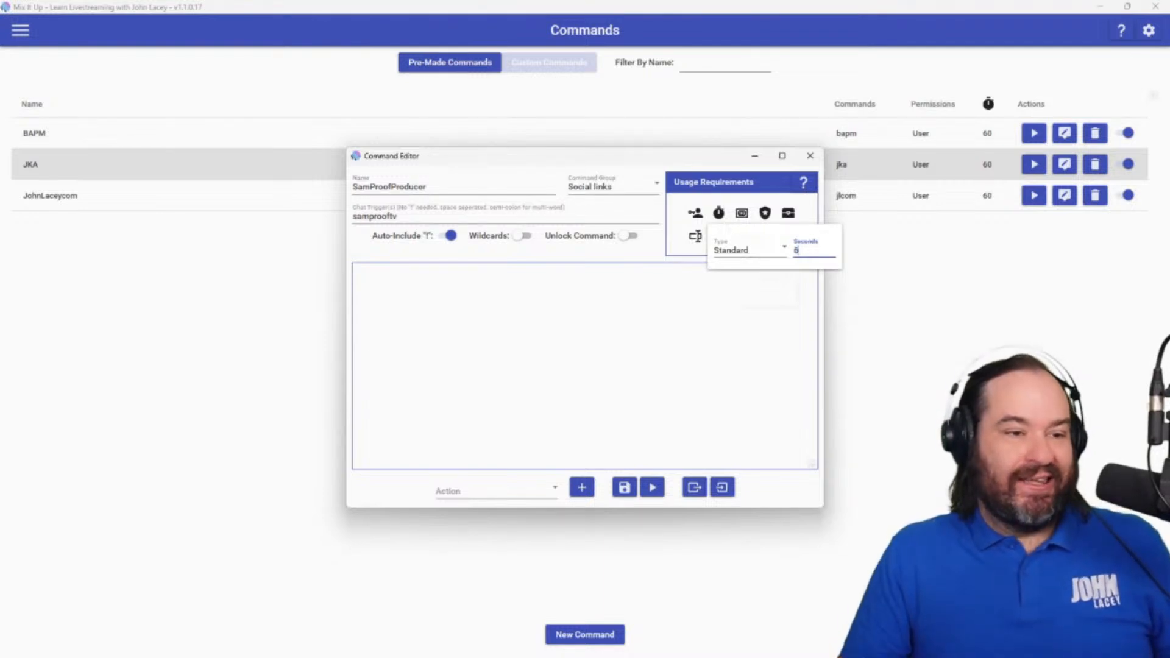
click(769, 199)
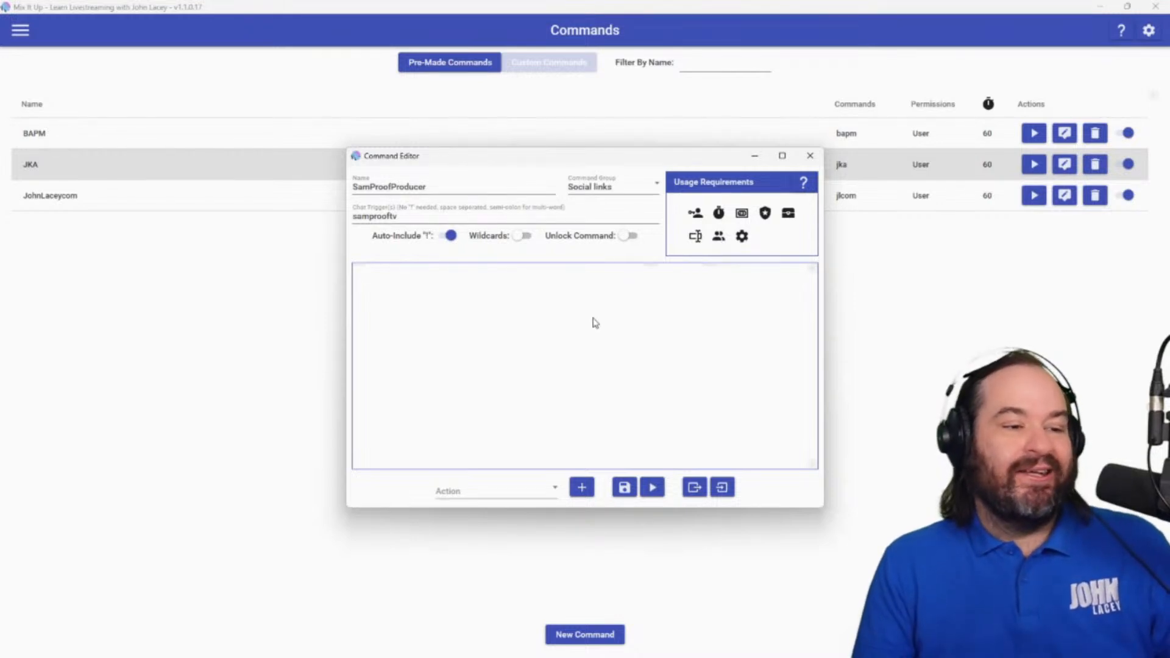
Look through the available action types and add a Chat Message action to the command.
click(555, 491)
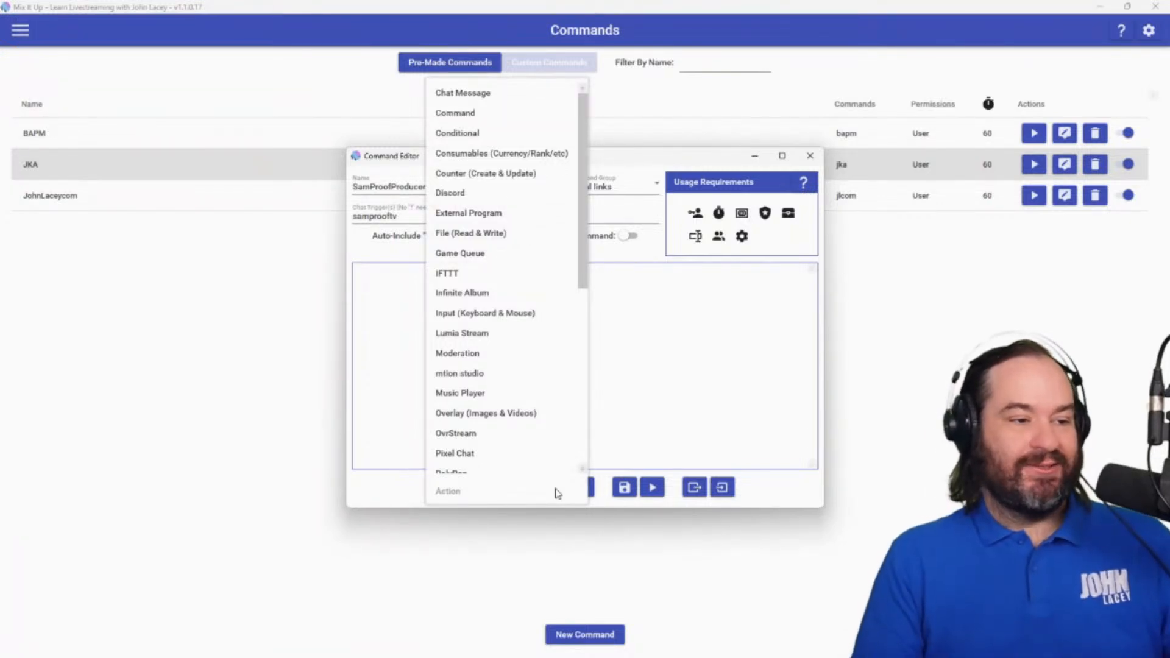
scroll(569, 285, down, 1)
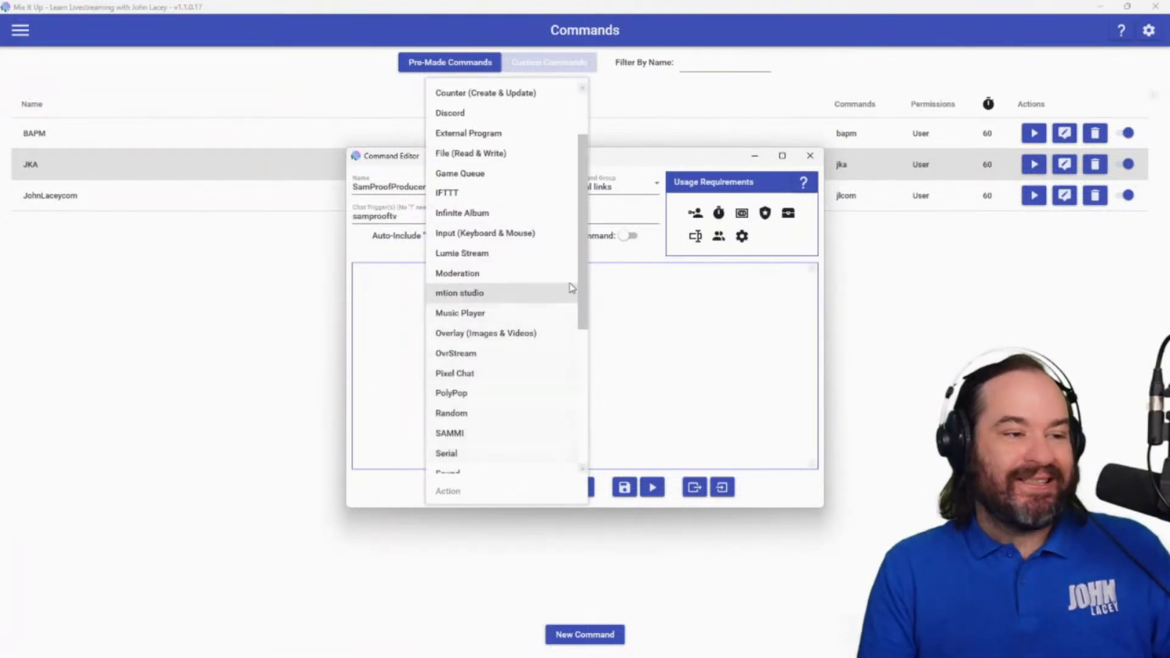
scroll(583, 274, up, 1)
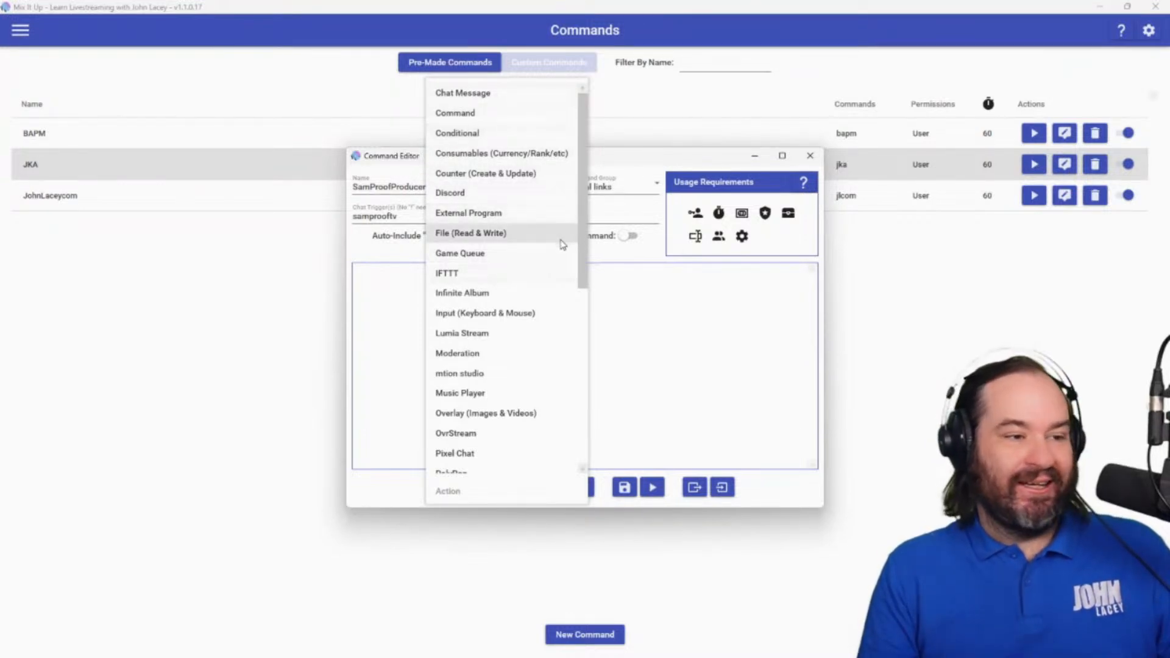
scroll(562, 245, down, 6)
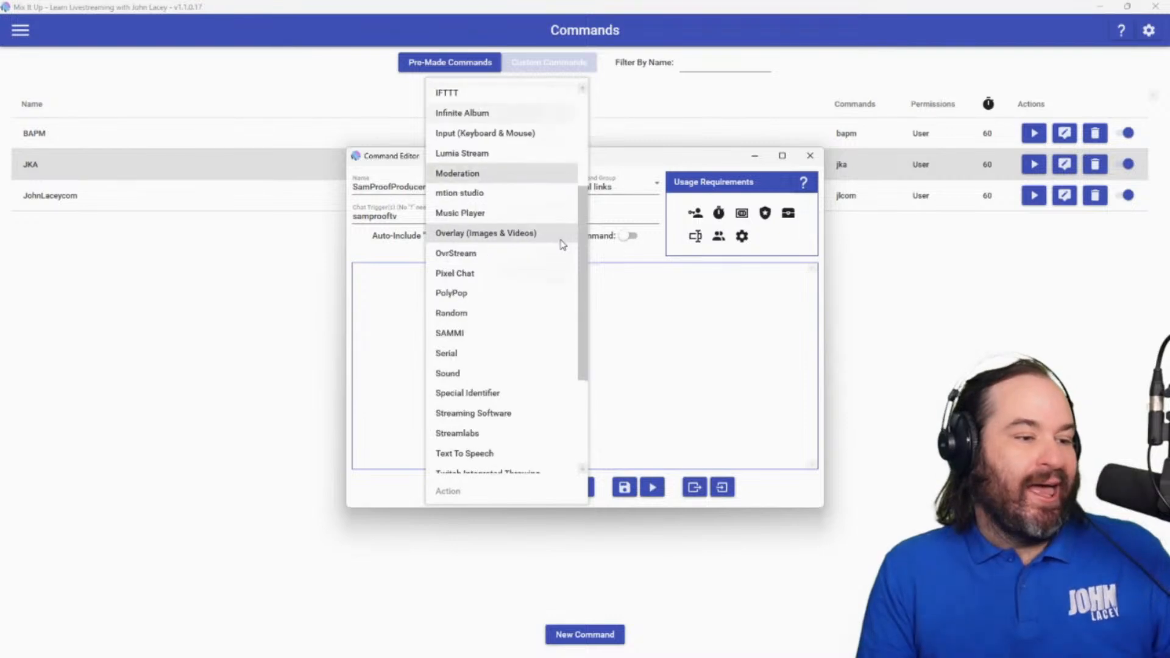
scroll(560, 244, up, 6)
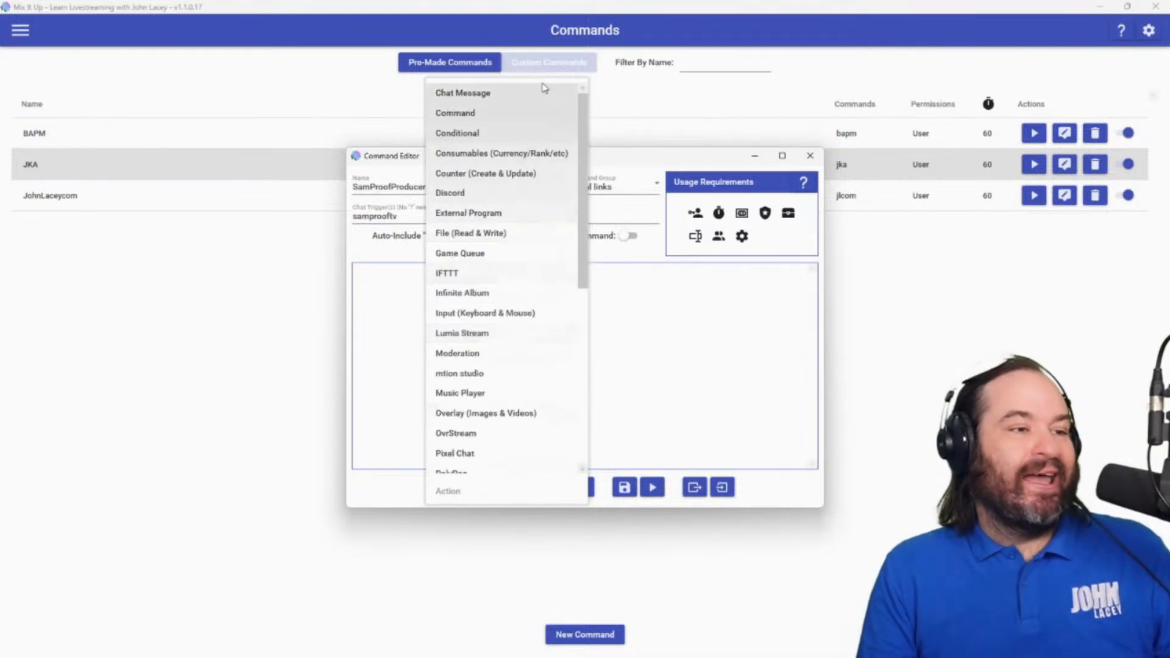
click(529, 92)
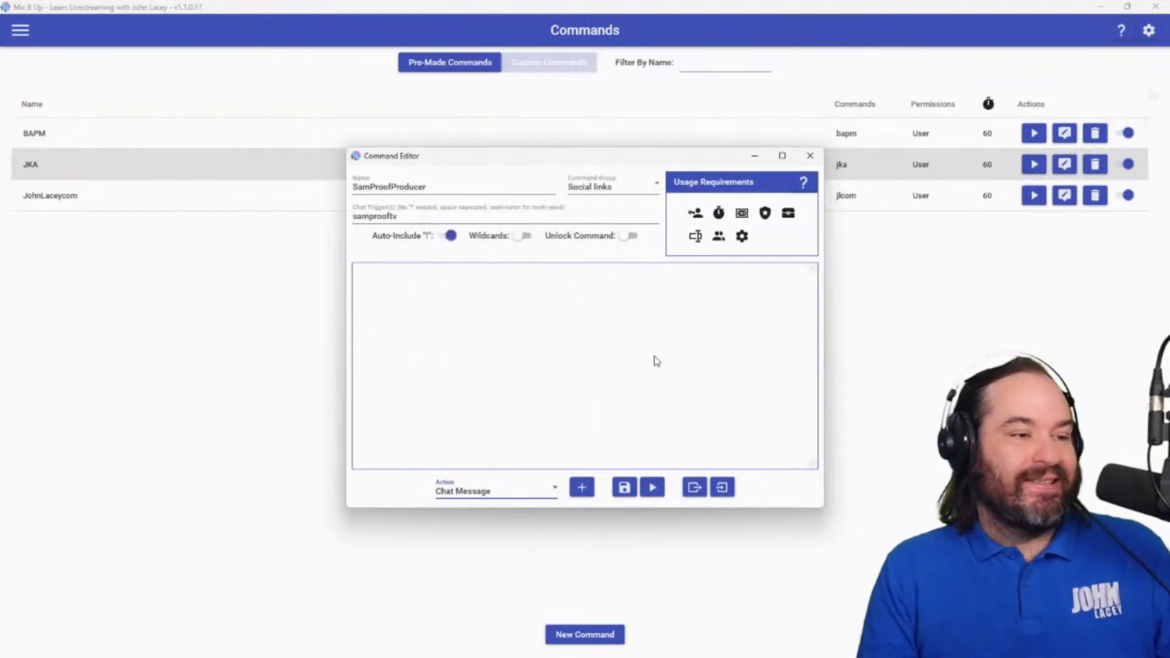
click(581, 488)
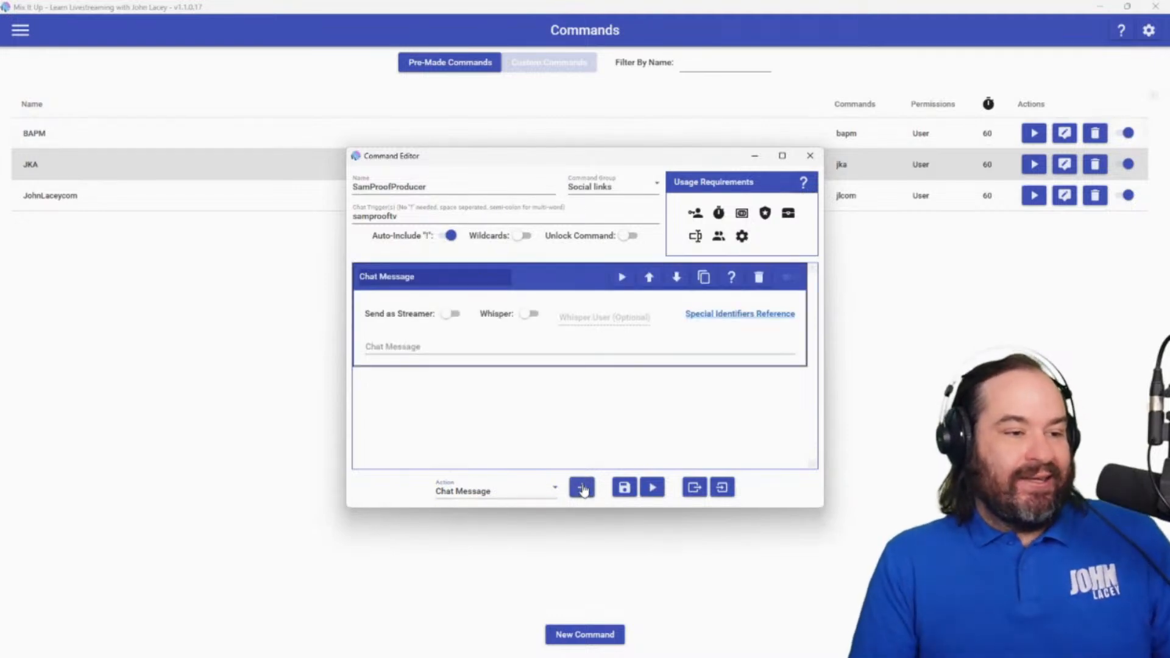
click(487, 346)
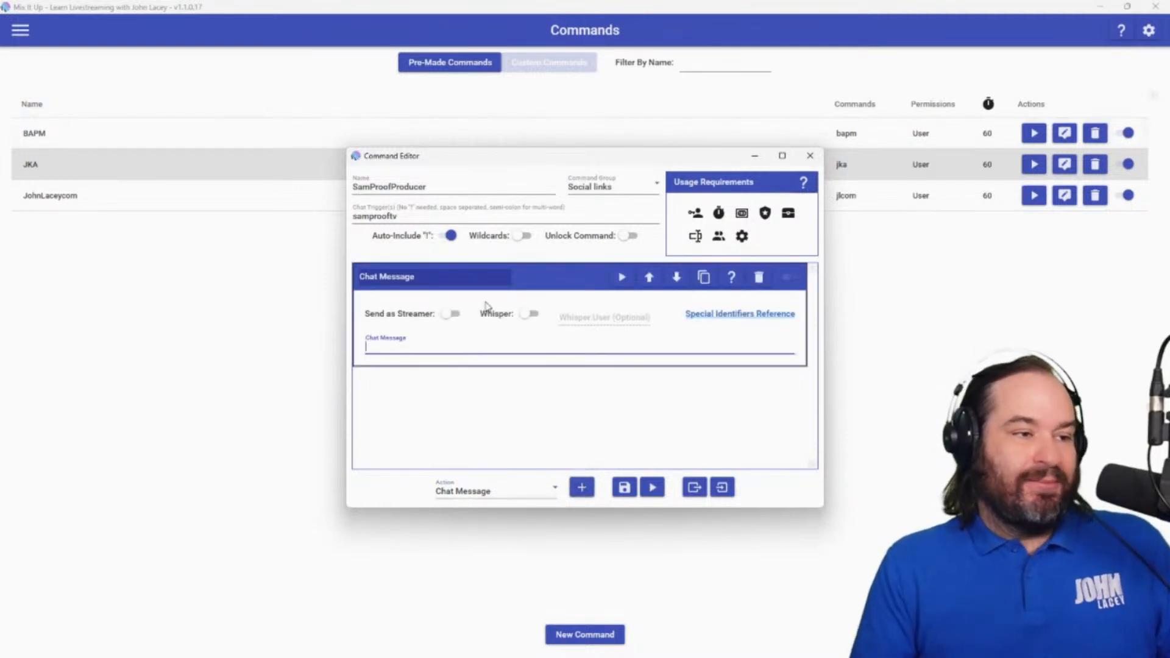
text(For help with lives)
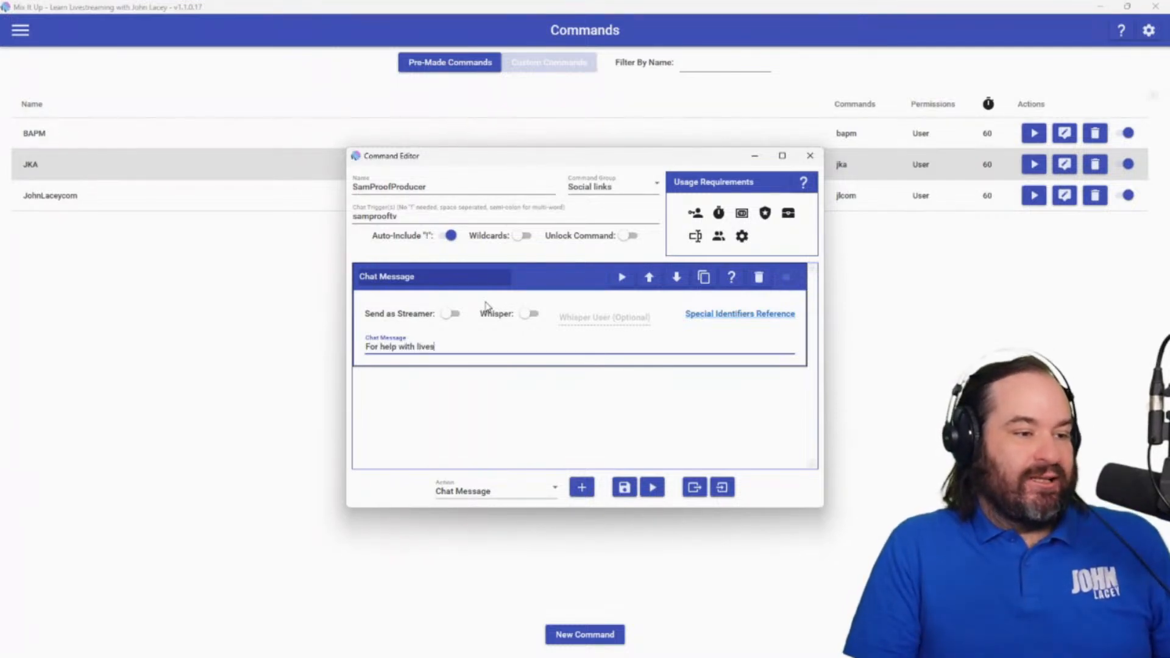
text(tream production ser)
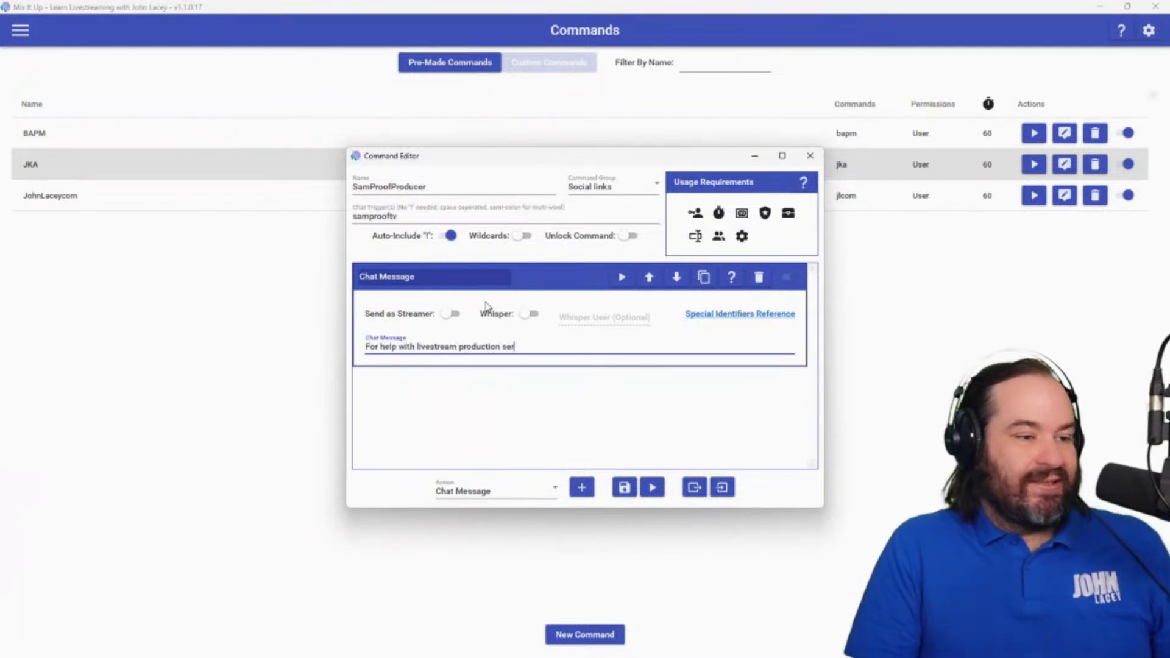
text(vices reach out to Sam Por)
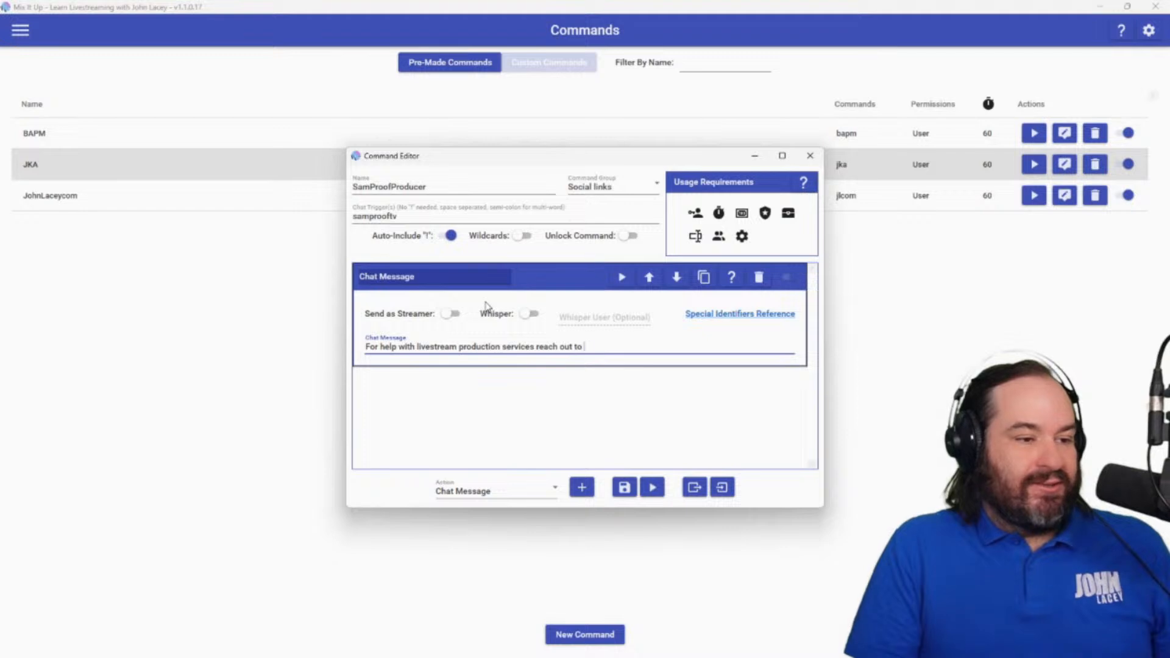
key(BackSpace)
key(BackSpace)
key(BackSpace)
key(BackSpace)
key(BackSpace)
key(BackSpace)
key(BackSpace)
key(BackSpace)
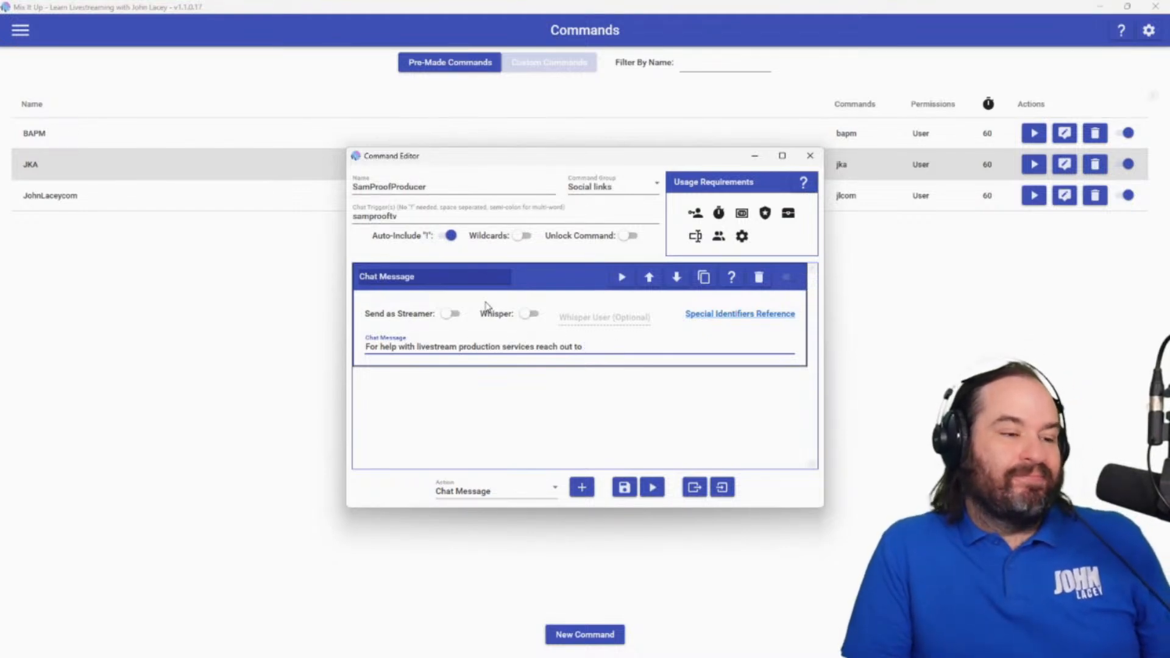
text(@SamProof)
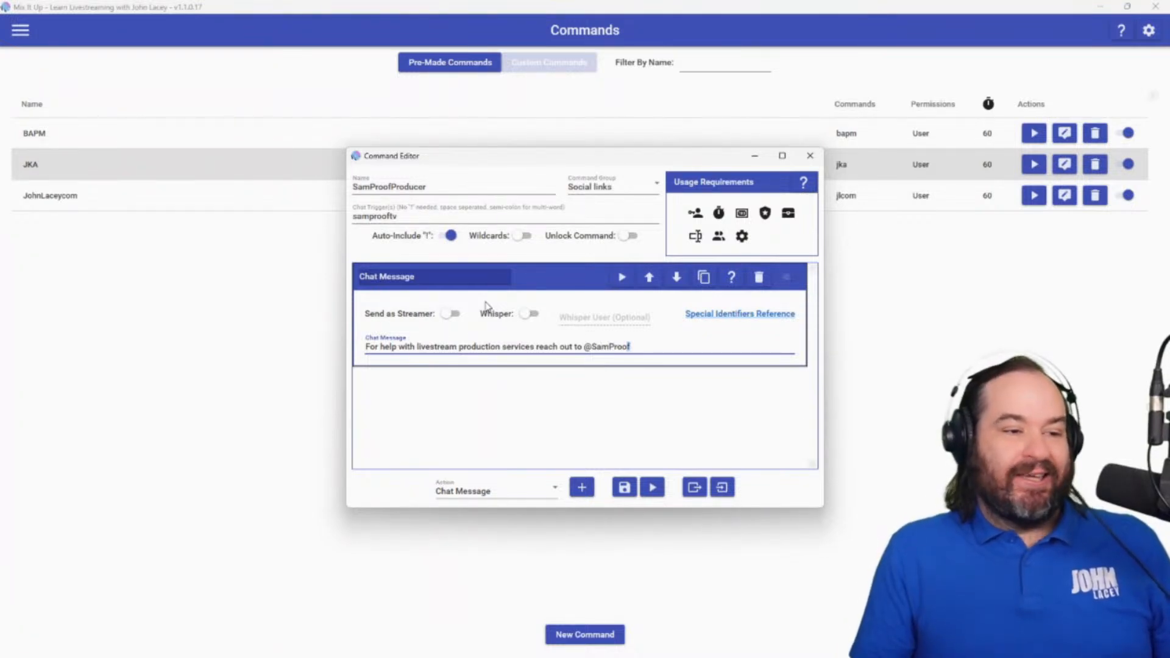
key(shift+Left)
key(shift+Left)
key(shift+Left)
key(shift+Left)
key(shift+Left)
key(shift+Left)
key(shift+Left)
key(shift+Left)
key(Right)
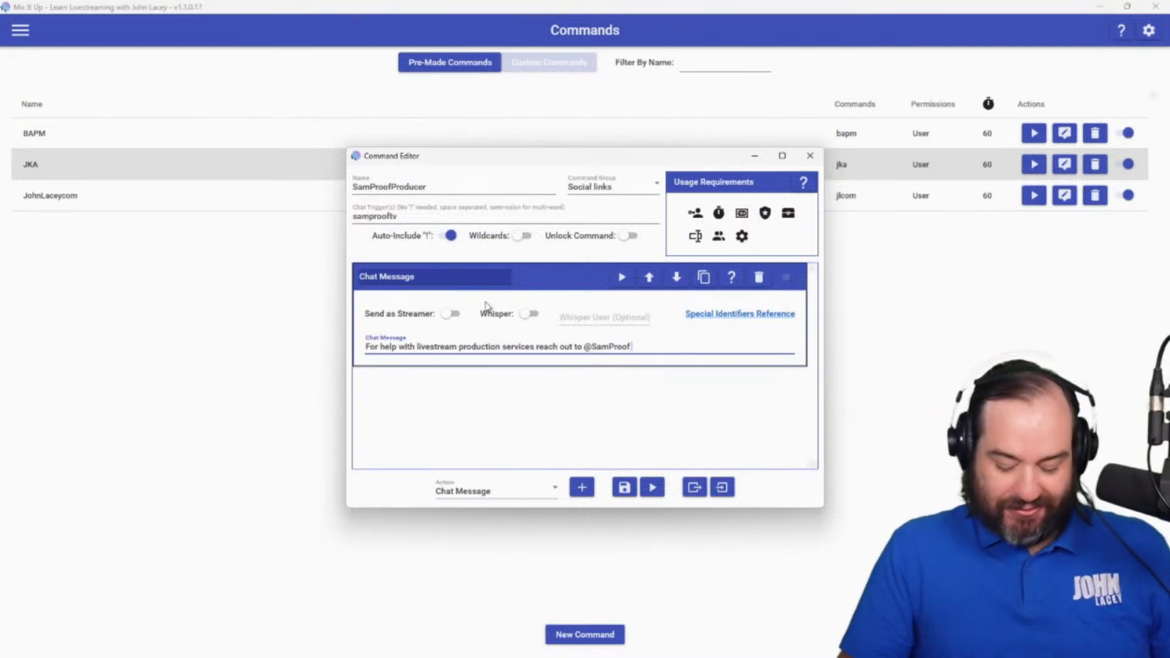
text(: https://samproof.tv)
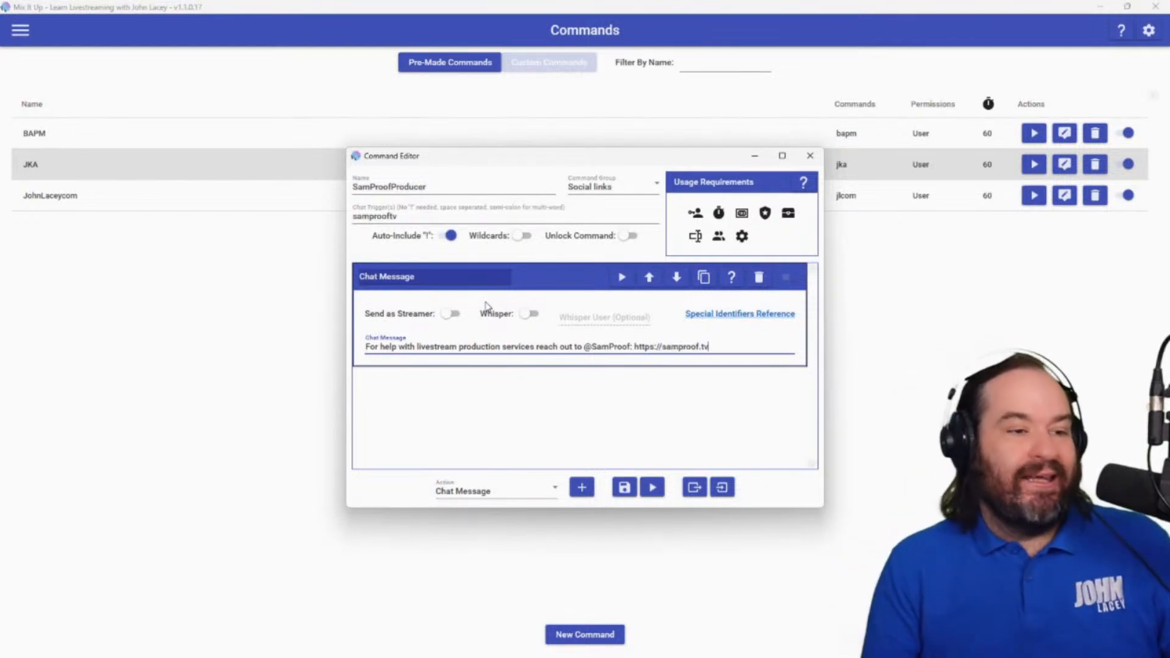
click(693, 215)
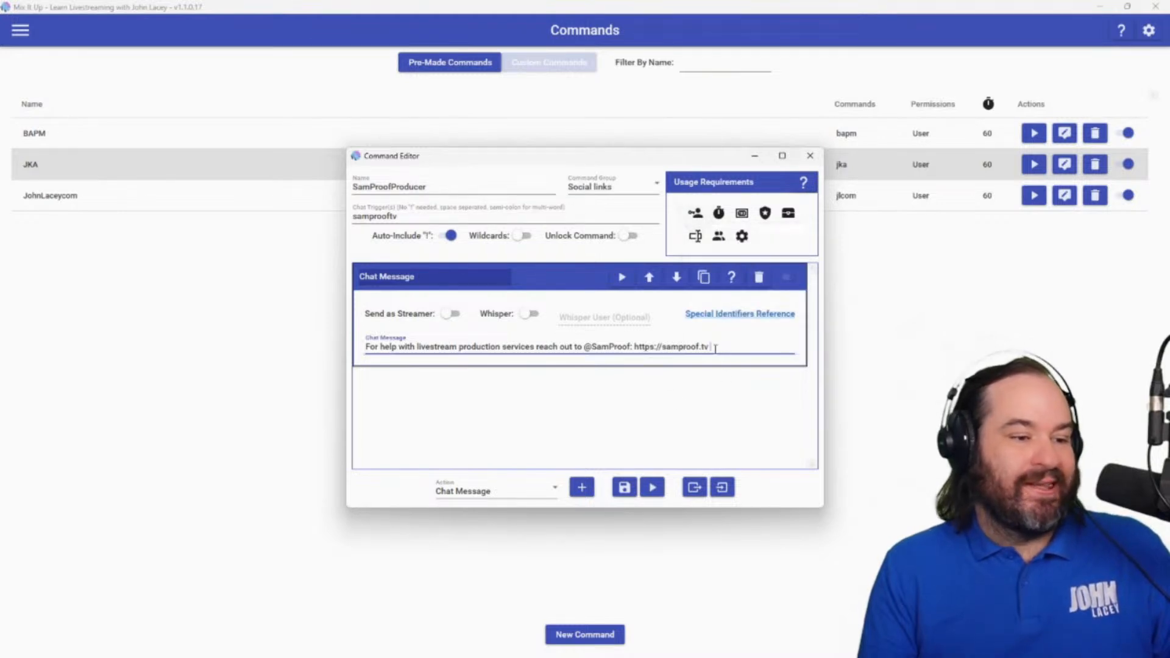
click(624, 487)
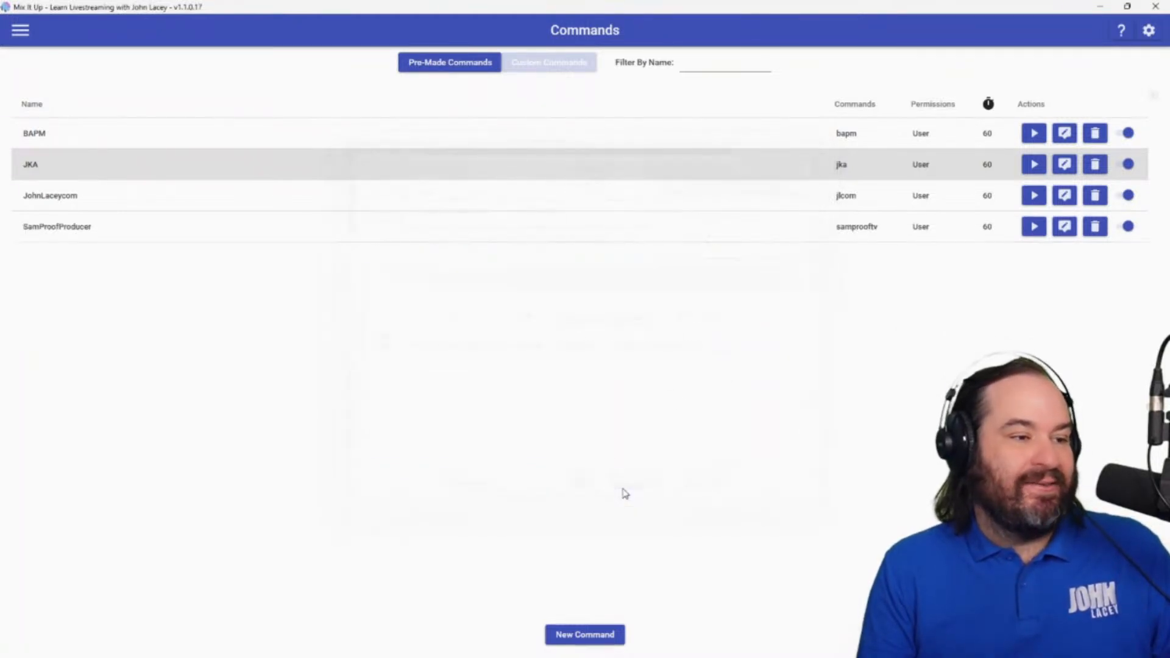